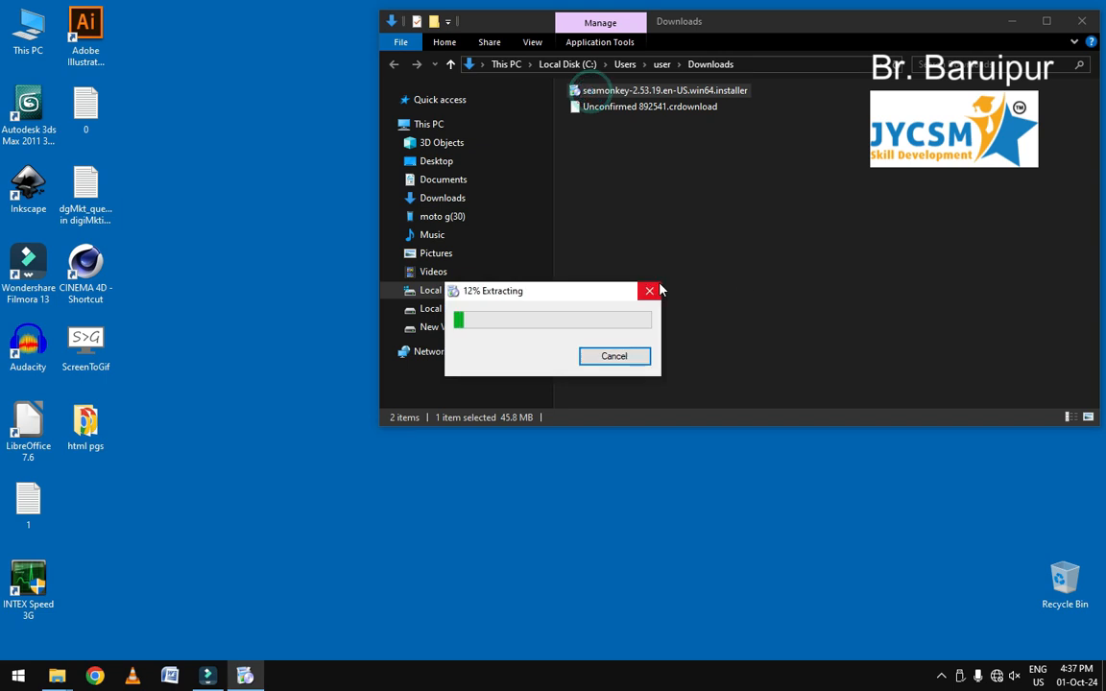
Install SeaMonkey with the Standard setup type and launch it on completing the setup wizard.
click(1011, 21)
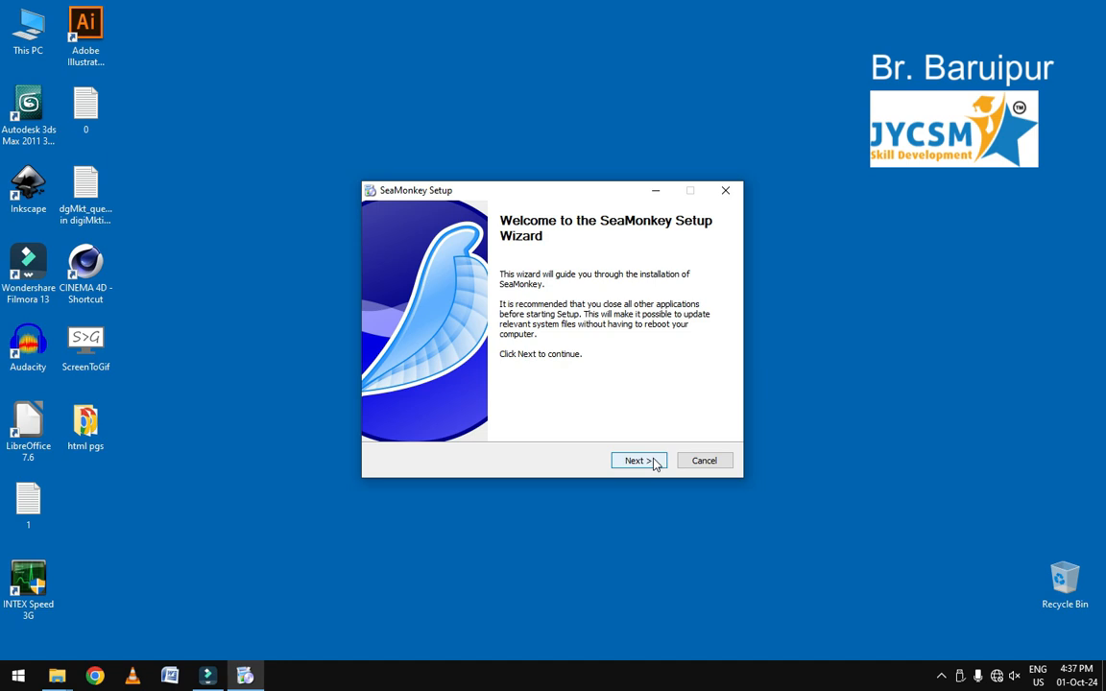
click(655, 462)
click(526, 425)
click(631, 464)
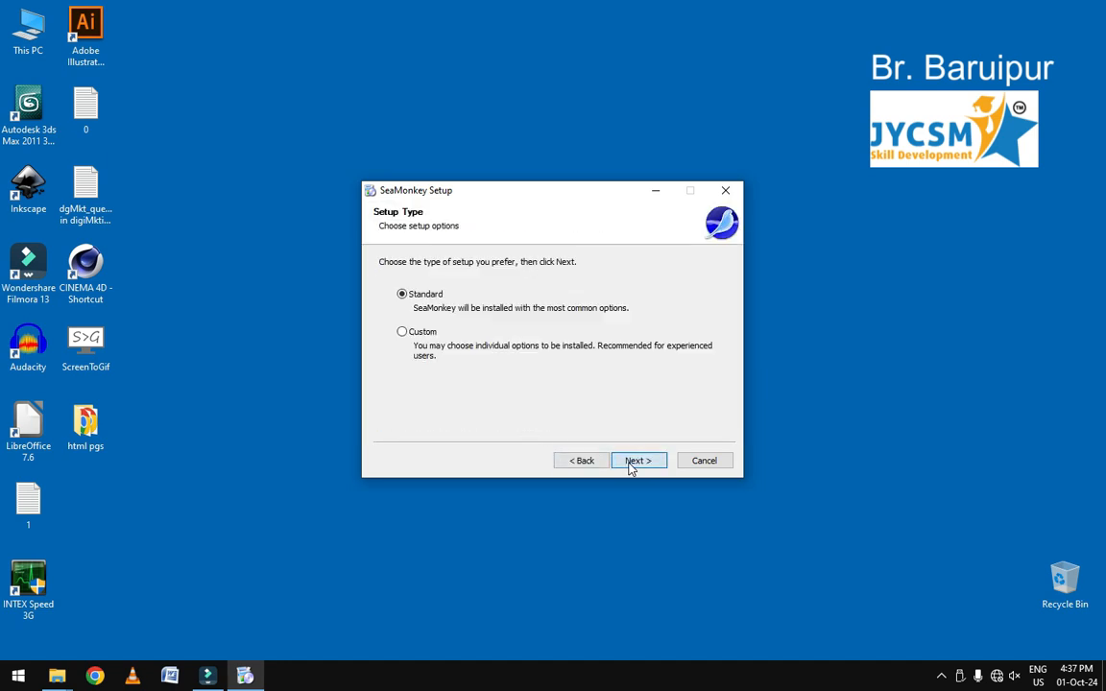
click(631, 465)
click(633, 463)
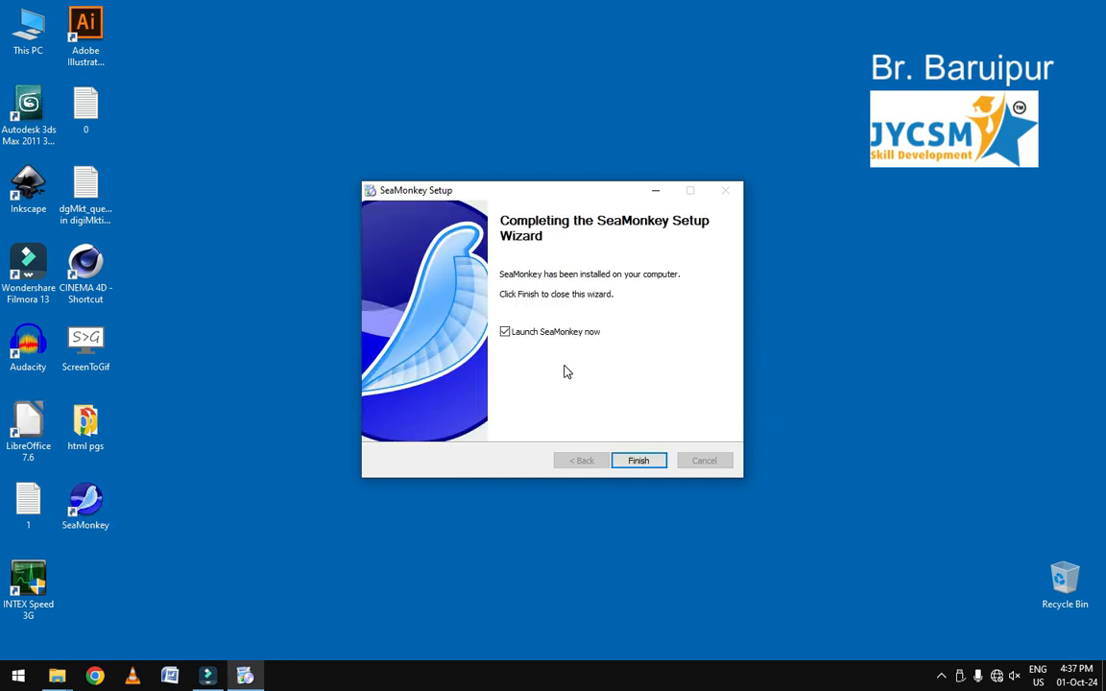
click(639, 462)
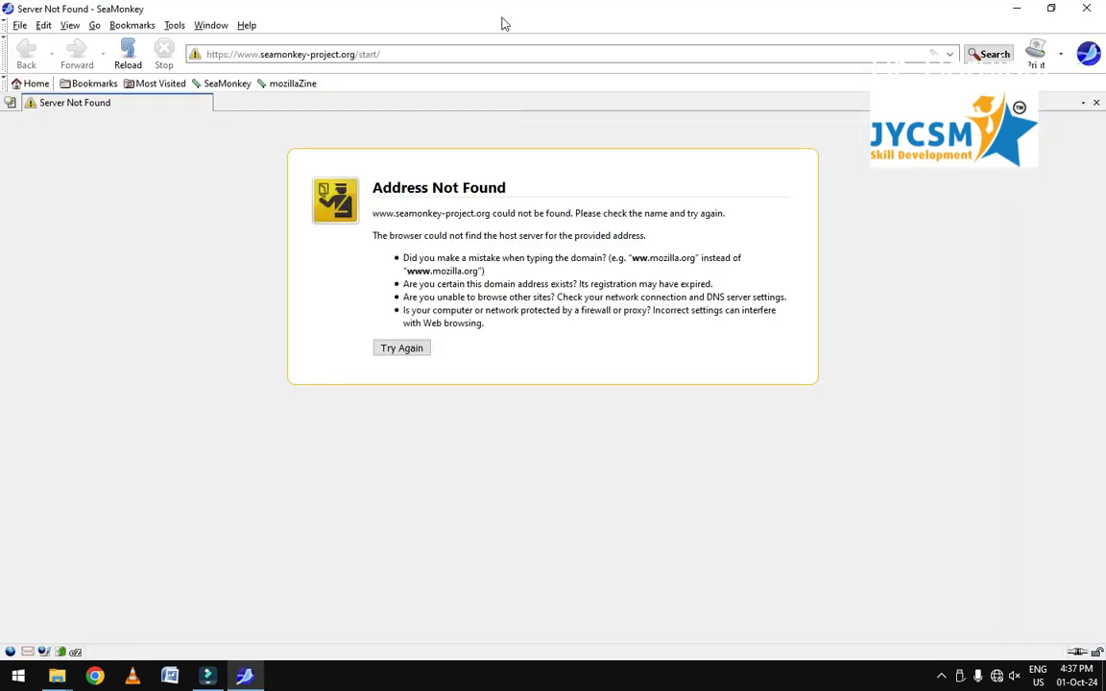
Restore the browser window to a smaller size and move it toward the desktop's right side.
double_click(497, 7)
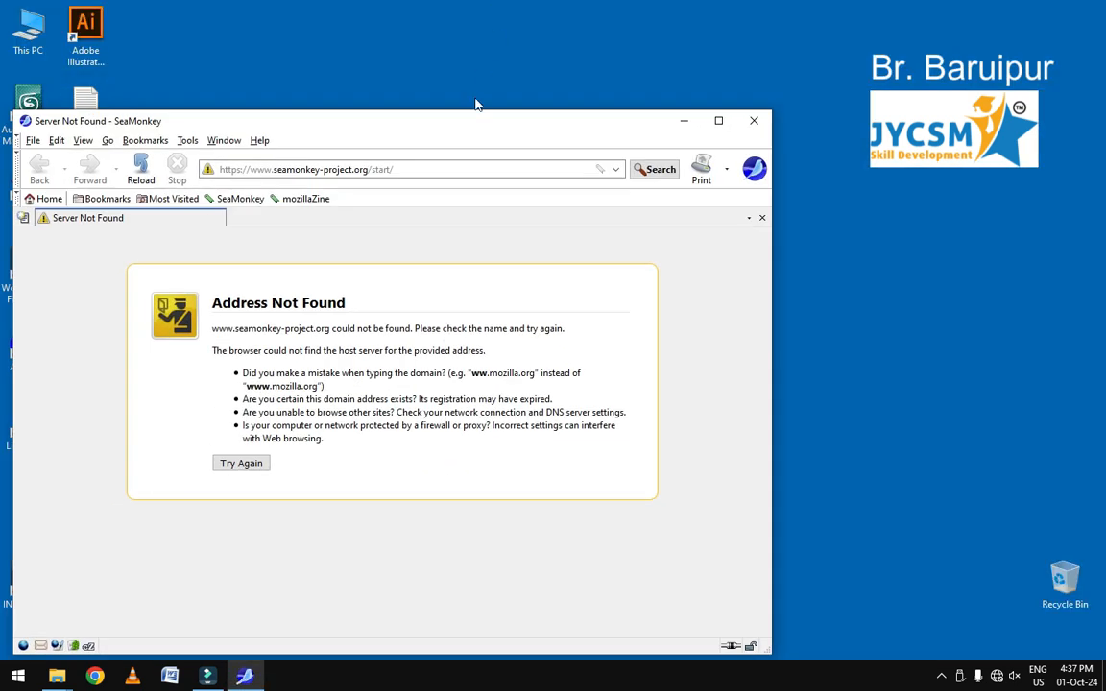
drag(472, 120, 611, 86)
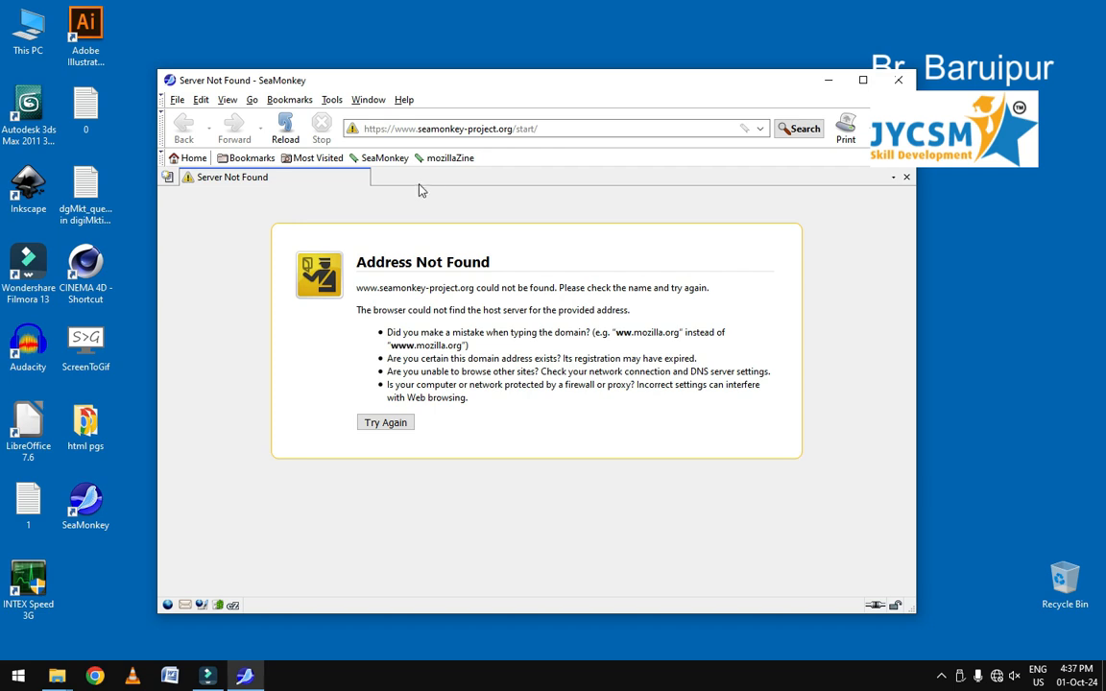
drag(331, 77, 469, 78)
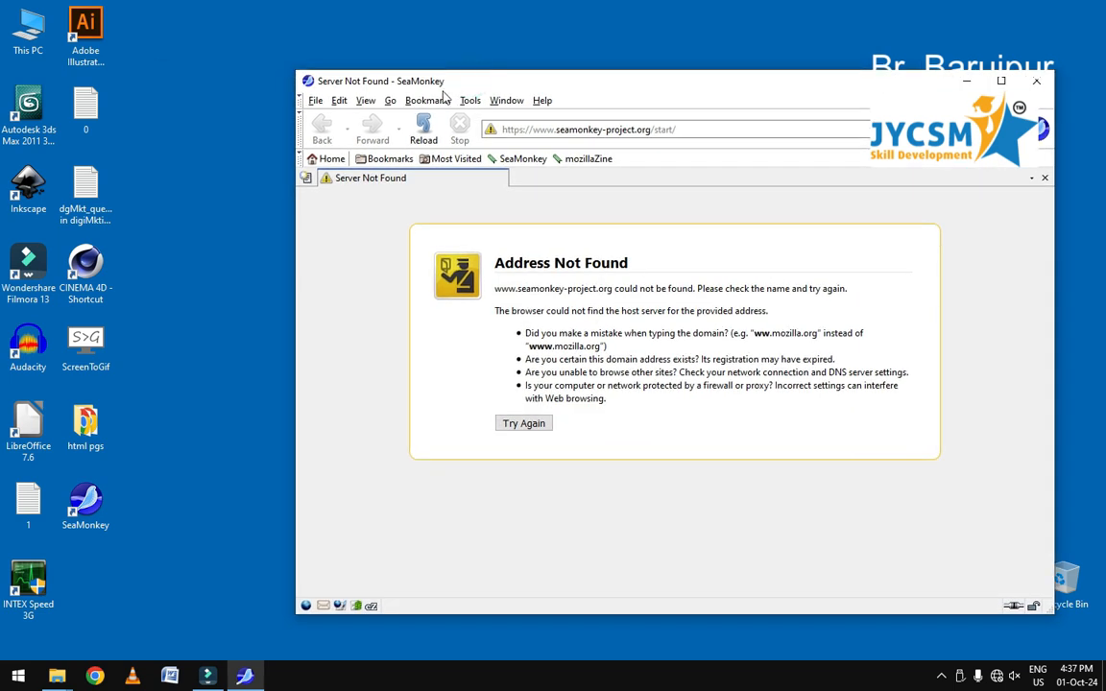
Open a blank page in Composer and move its window clear of most of the browser window.
click(506, 100)
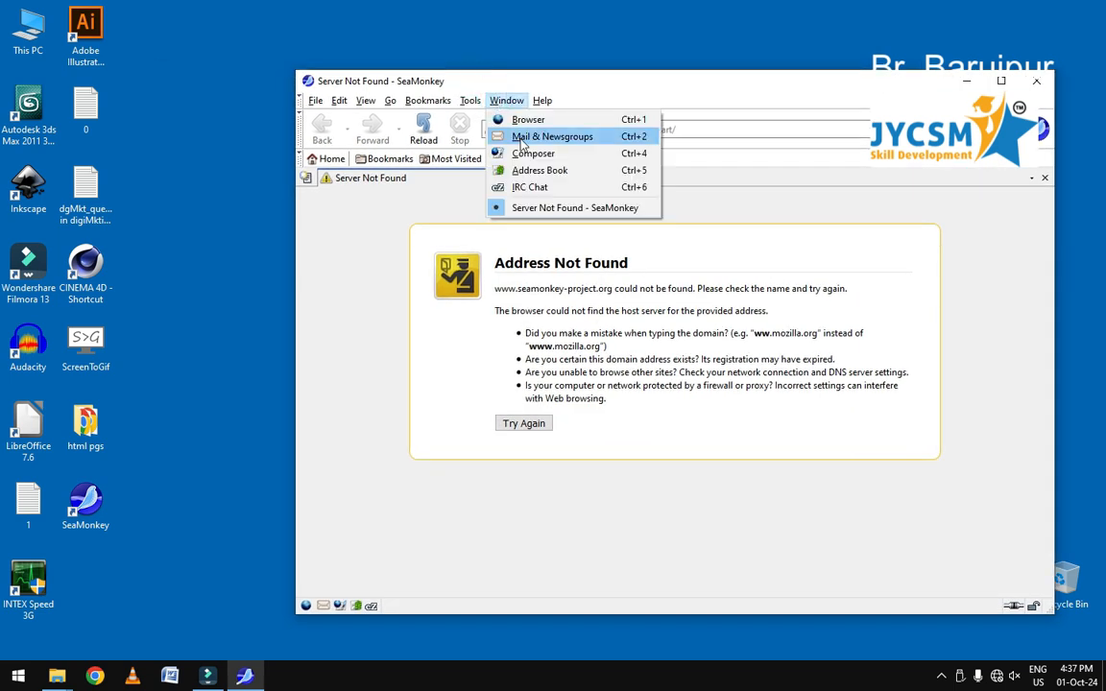
click(506, 100)
click(506, 101)
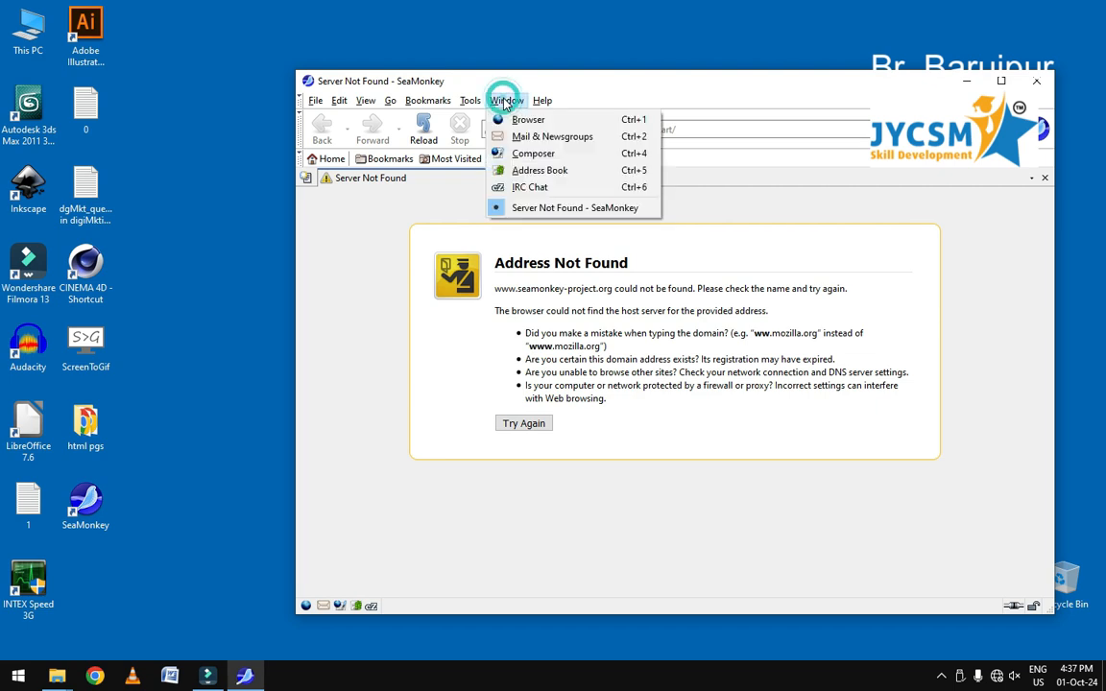
click(534, 157)
drag(504, 127, 455, 146)
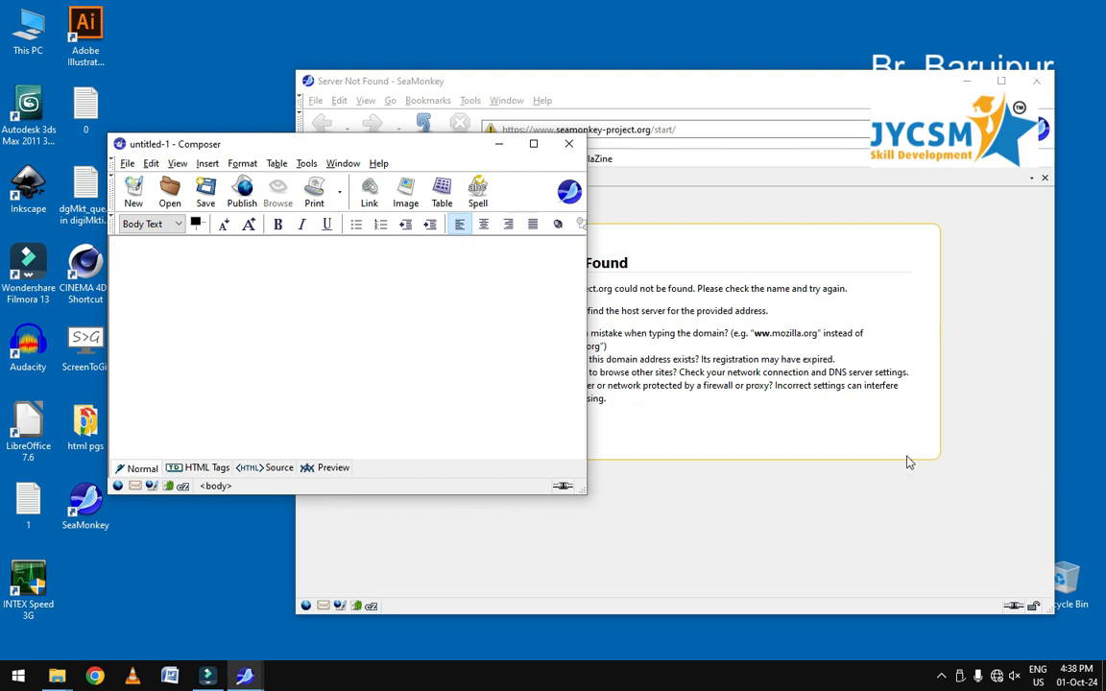
Enlarge the Composer window and position it in front of the browser window.
click(902, 496)
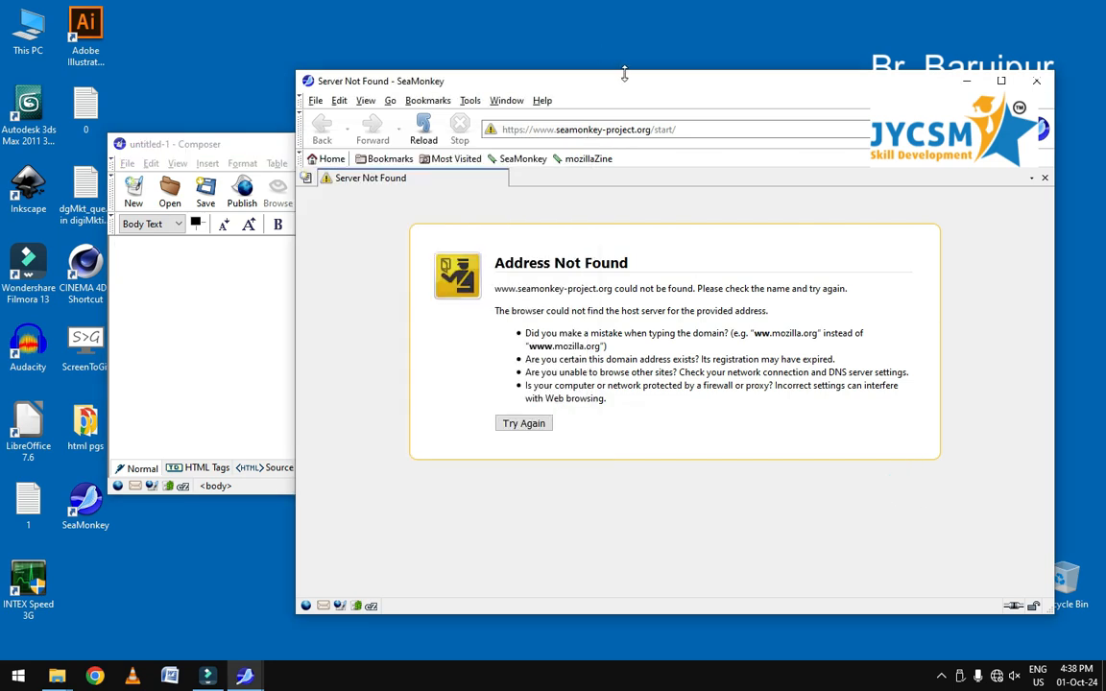
drag(626, 85, 626, 68)
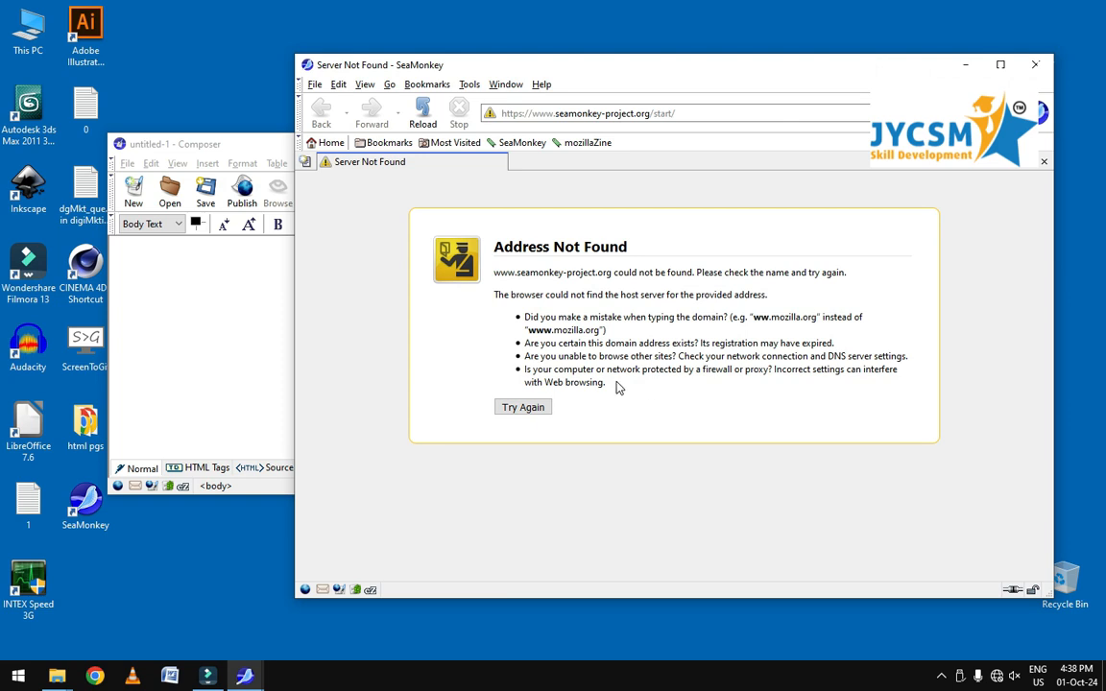
click(237, 309)
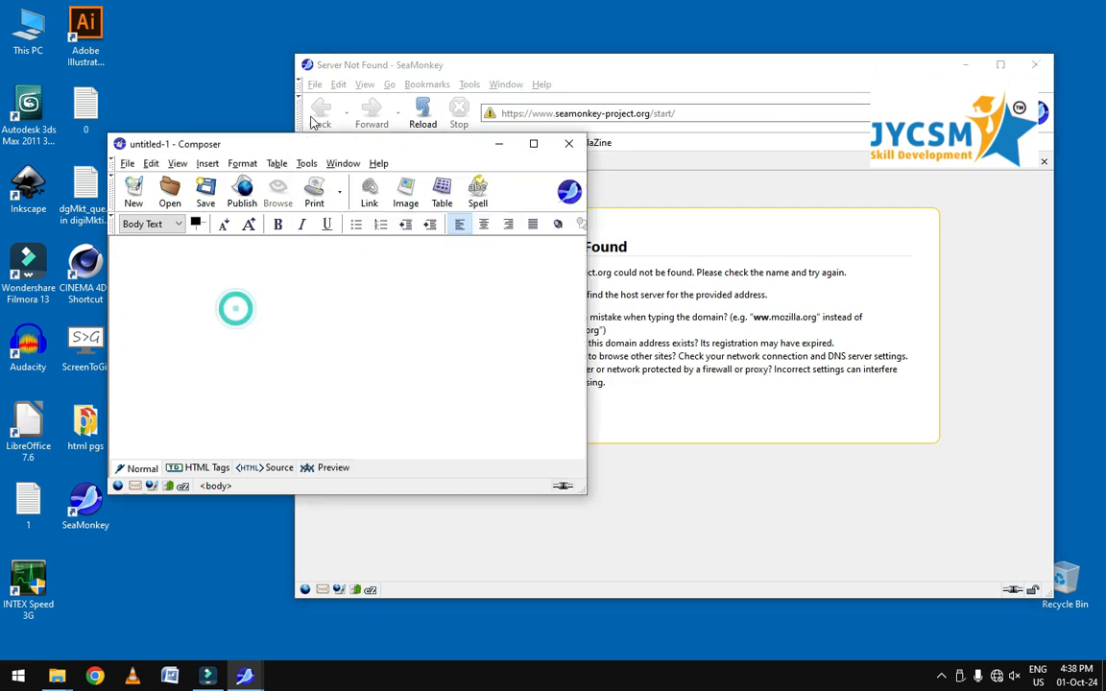
drag(310, 150, 370, 121)
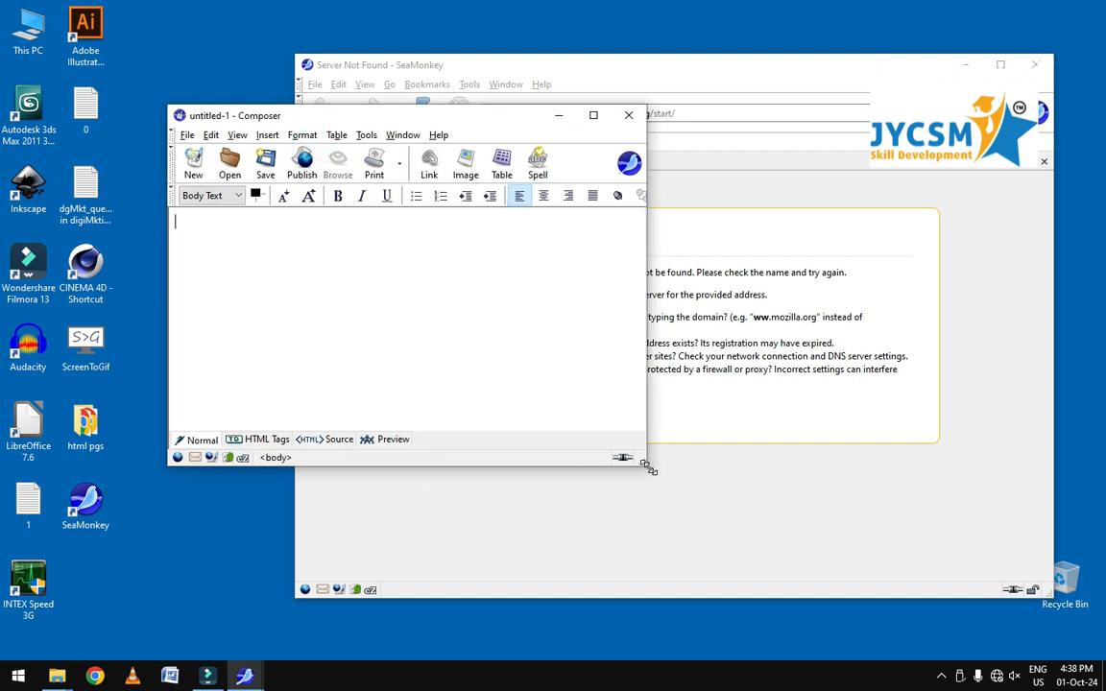
drag(646, 462, 904, 569)
drag(288, 113, 349, 87)
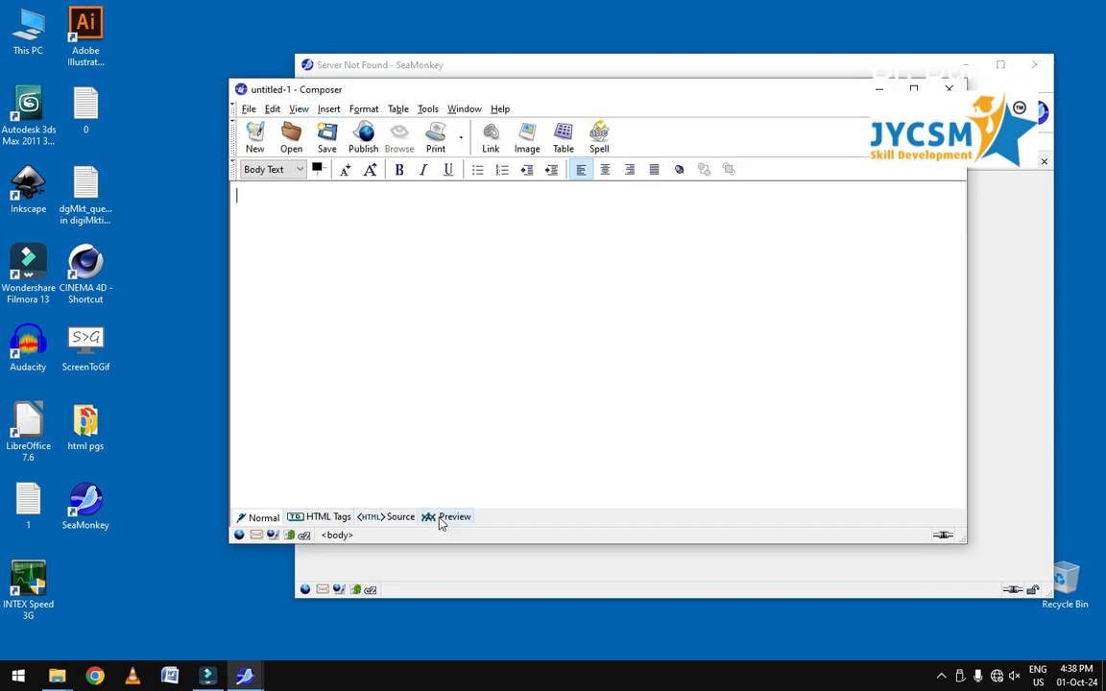
Set the page title to "home" in the HTML source of the blank page.
click(389, 518)
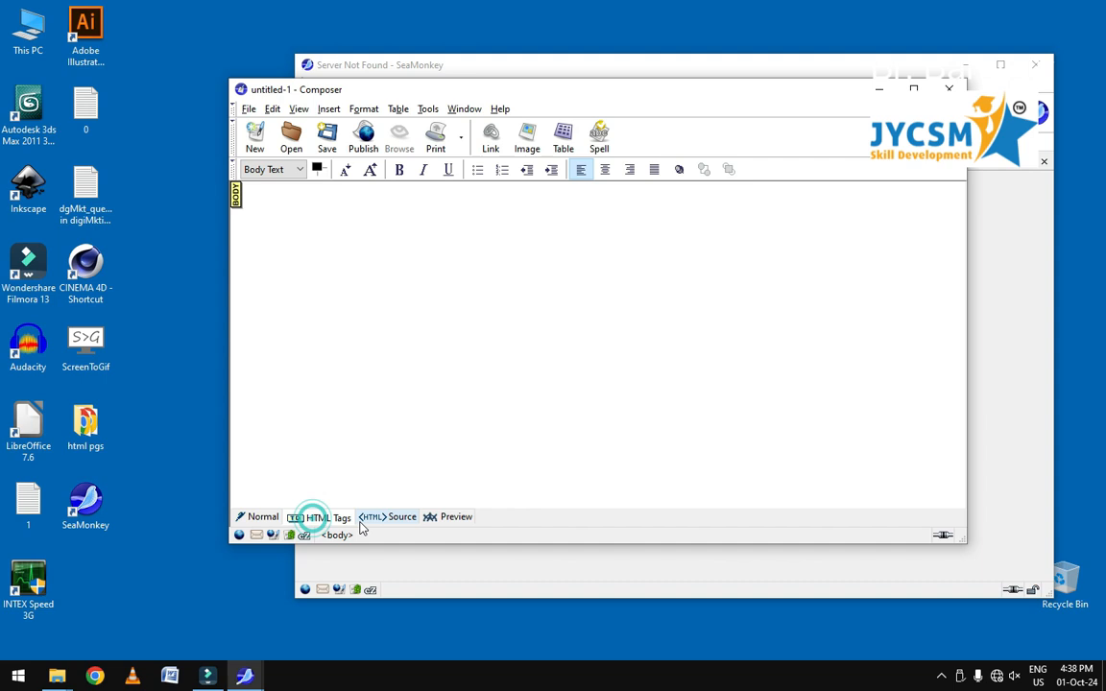
click(449, 518)
click(384, 518)
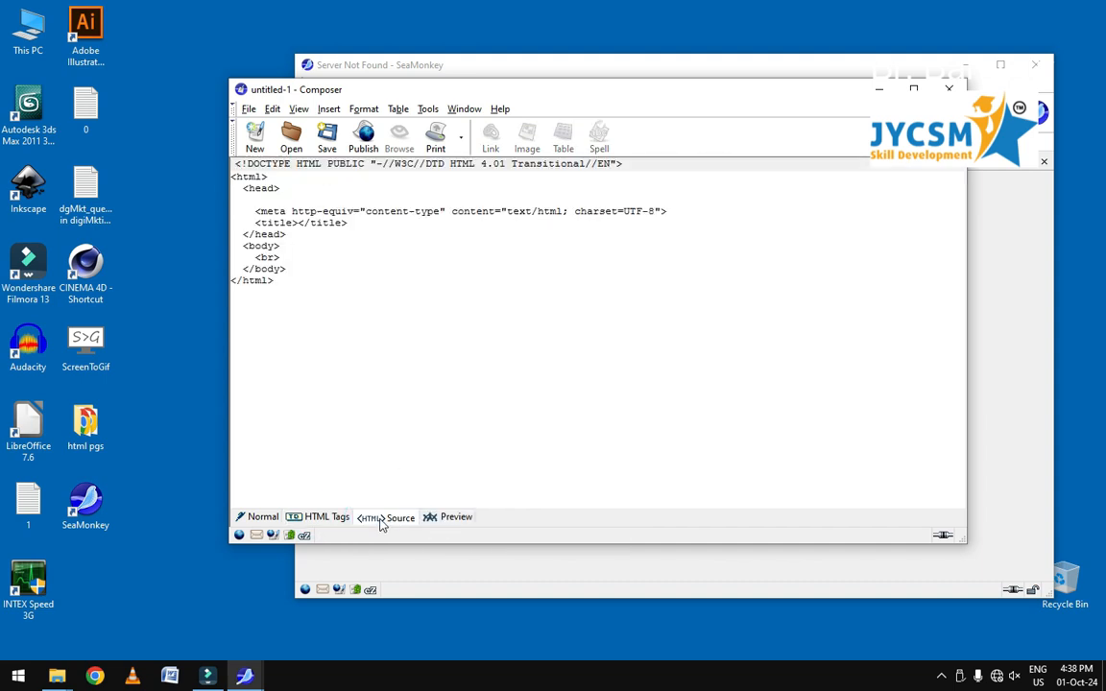
click(290, 187)
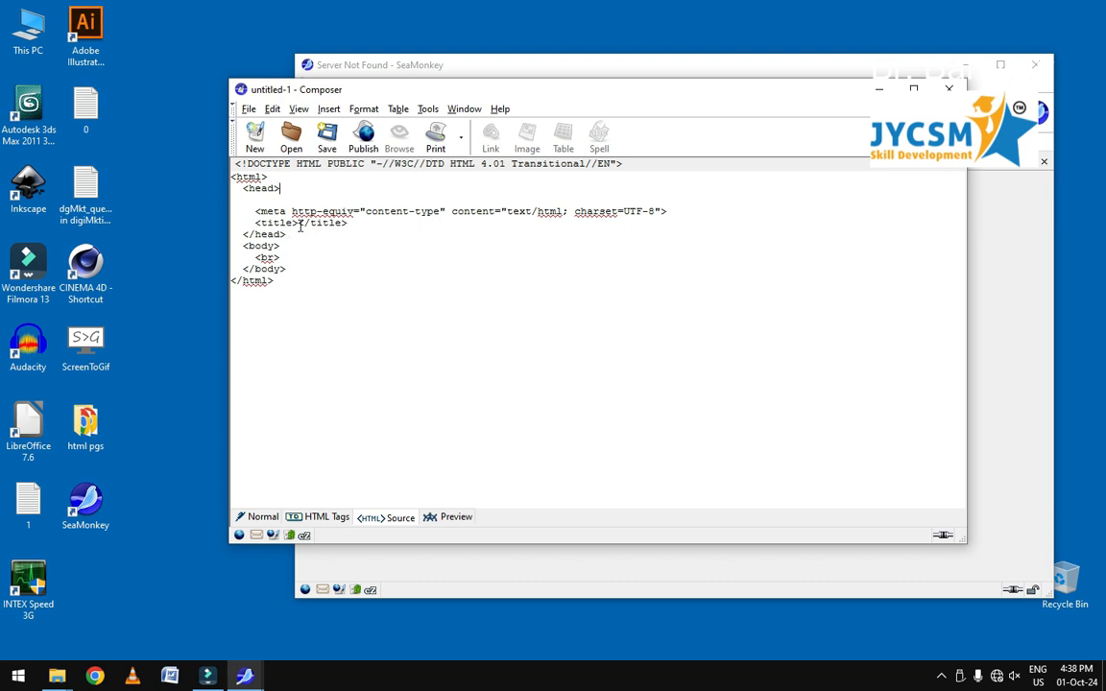
click(293, 191)
click(299, 223)
text(home)
Add "hi students, welcome..." above the line break in the page body and "welcome to baruipur jycsm" below it.
click(244, 258)
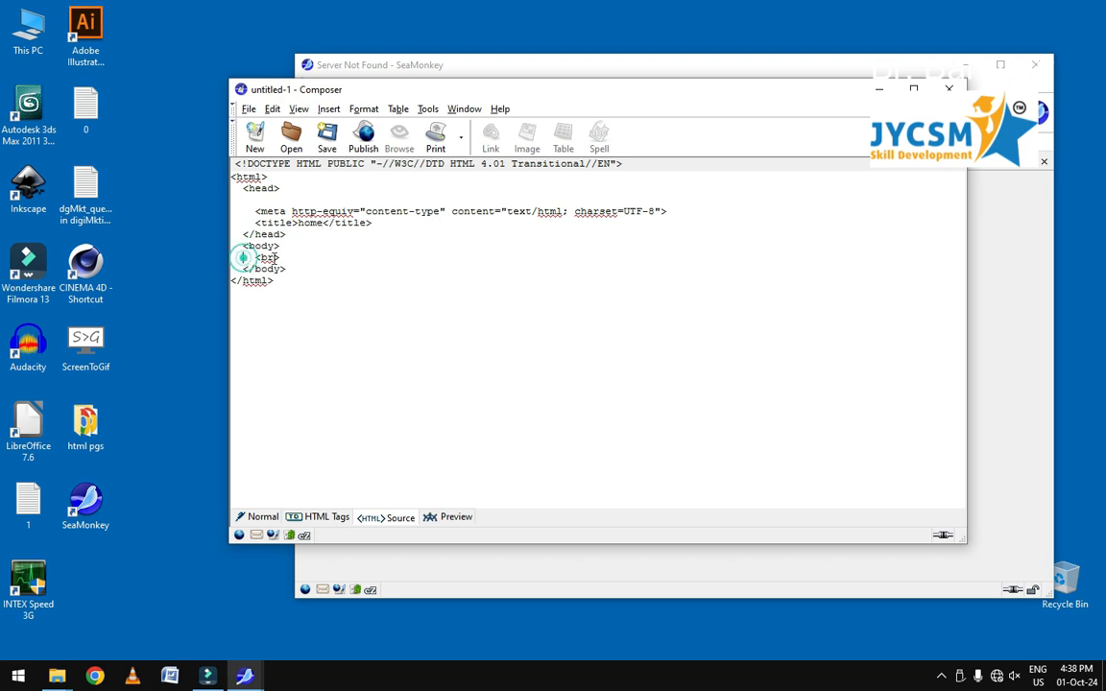
key(Return)
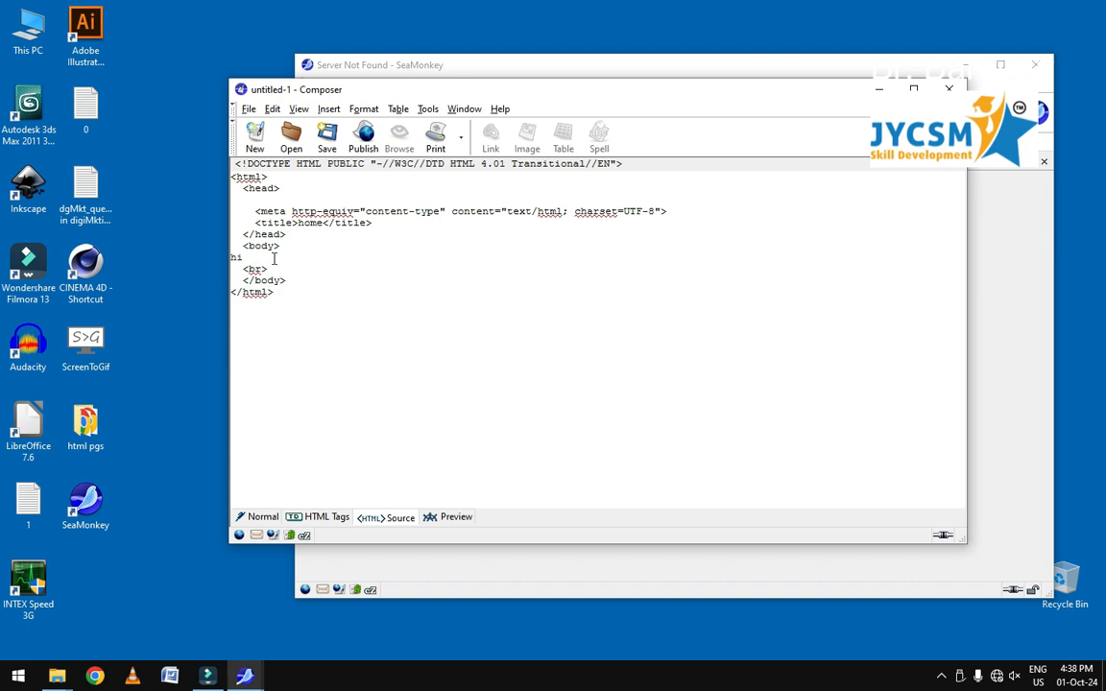
text(hi students, welcome...)
click(301, 268)
click(380, 258)
click(287, 270)
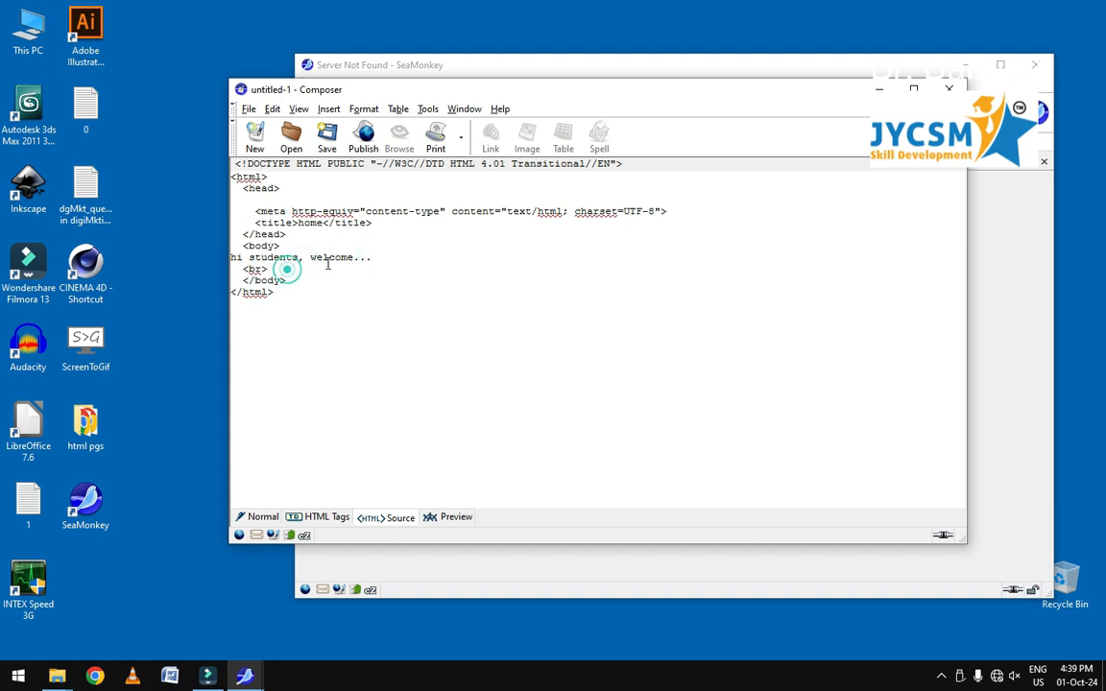
key(Return)
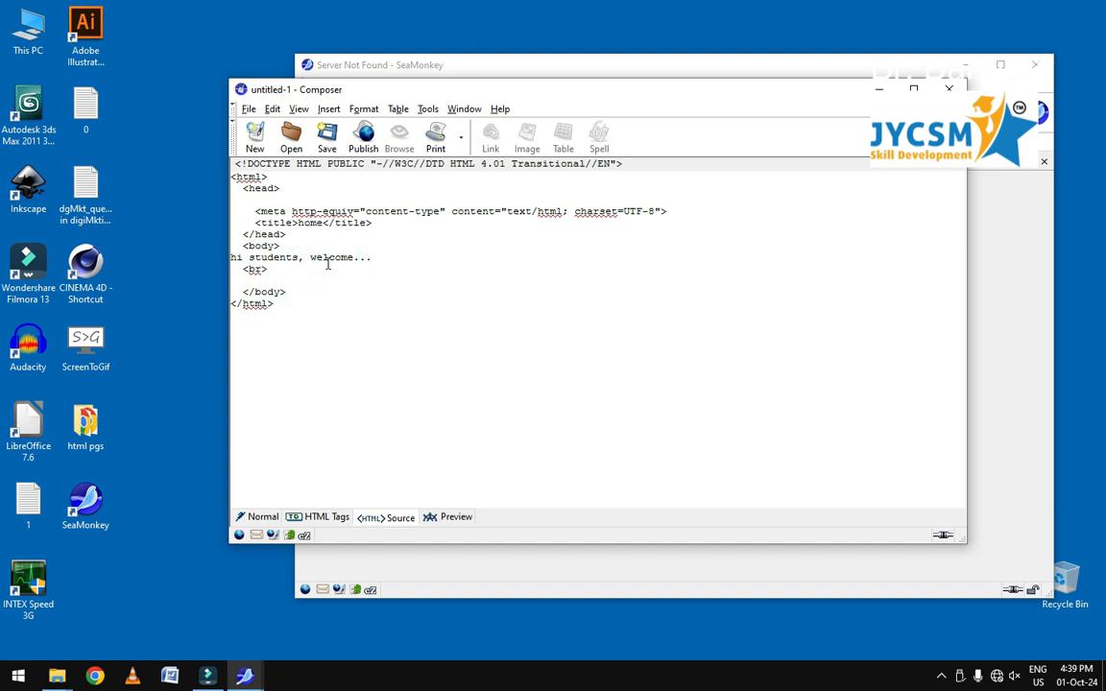
text(welcome to baruipur jycsm)
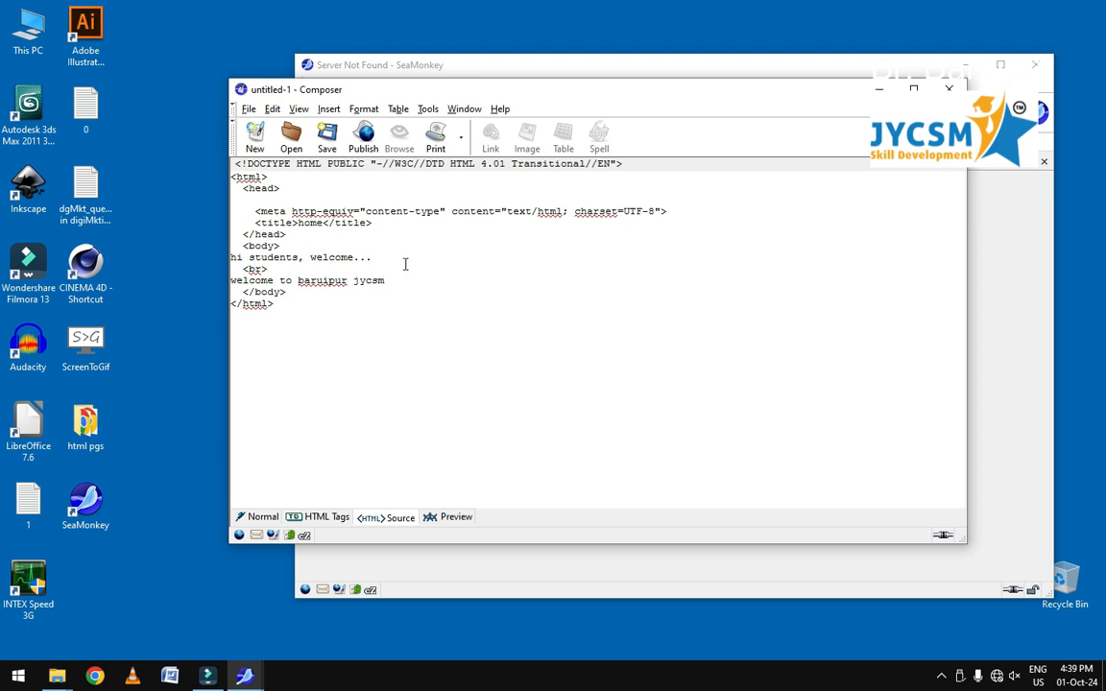
Check how the page appears in the Preview, HTML Tags and Source views.
drag(414, 87, 313, 105)
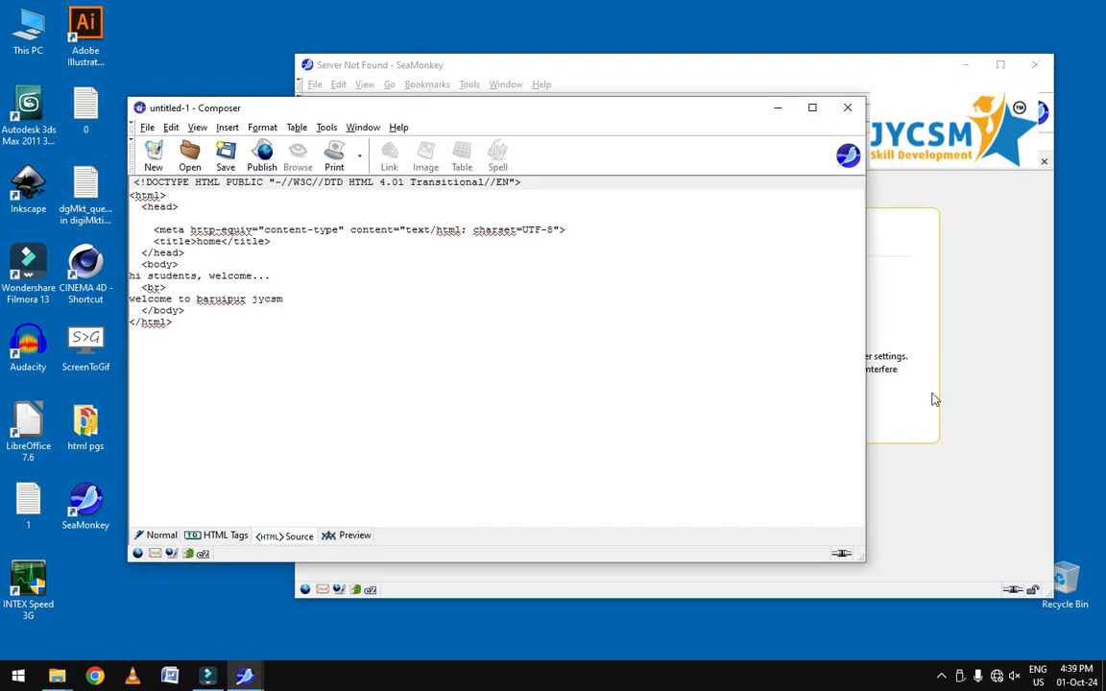
click(351, 537)
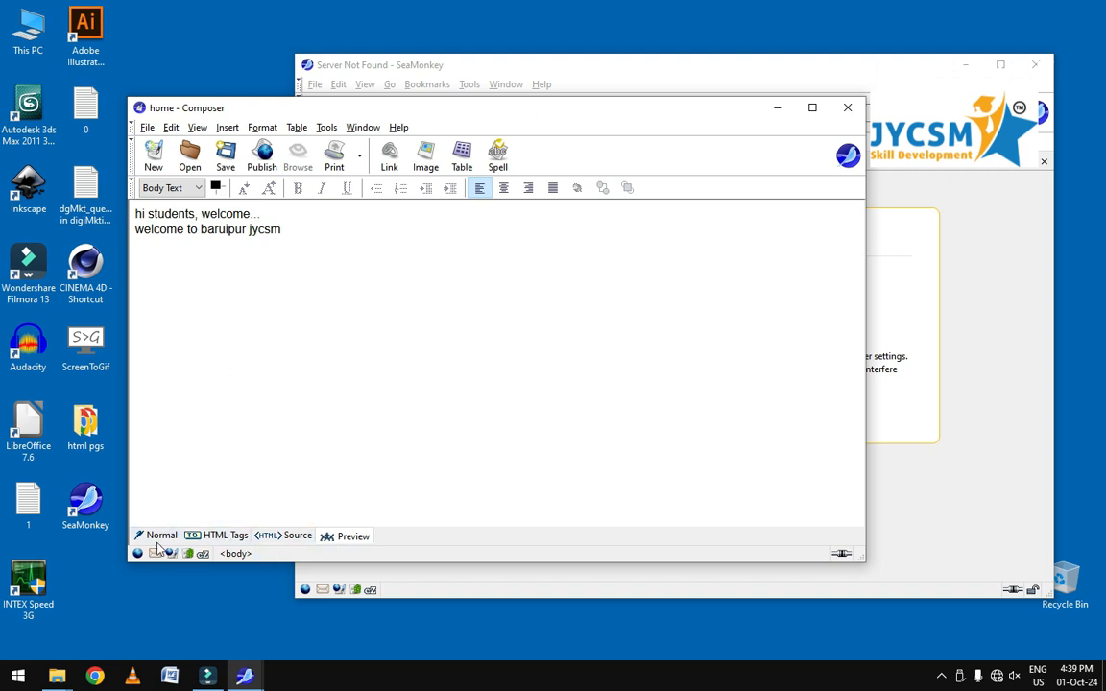
click(220, 536)
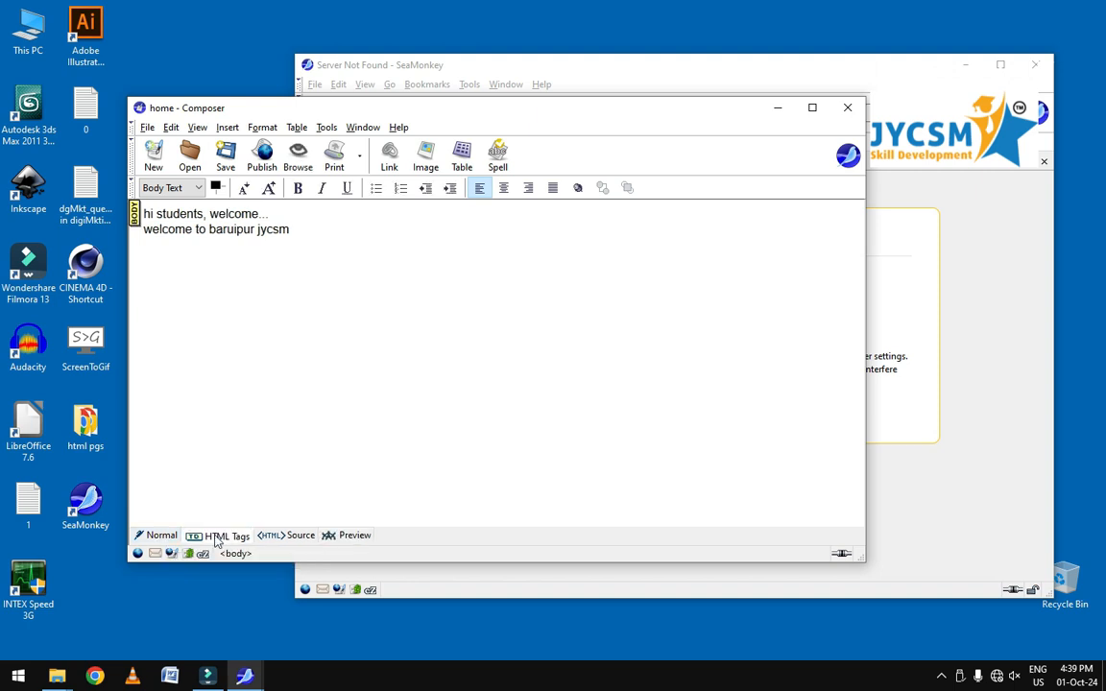
click(286, 535)
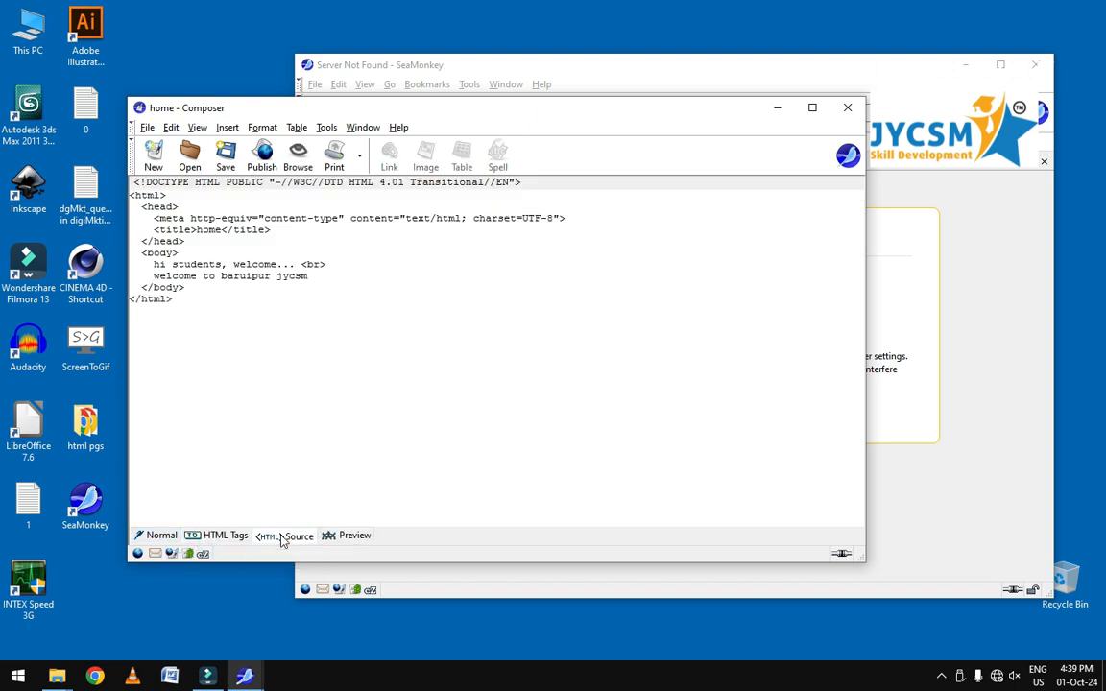
Replace the body text in Normal view with "my web site" and, after a blank line, "welcome to my web site...".
click(155, 536)
drag(282, 230, 135, 213)
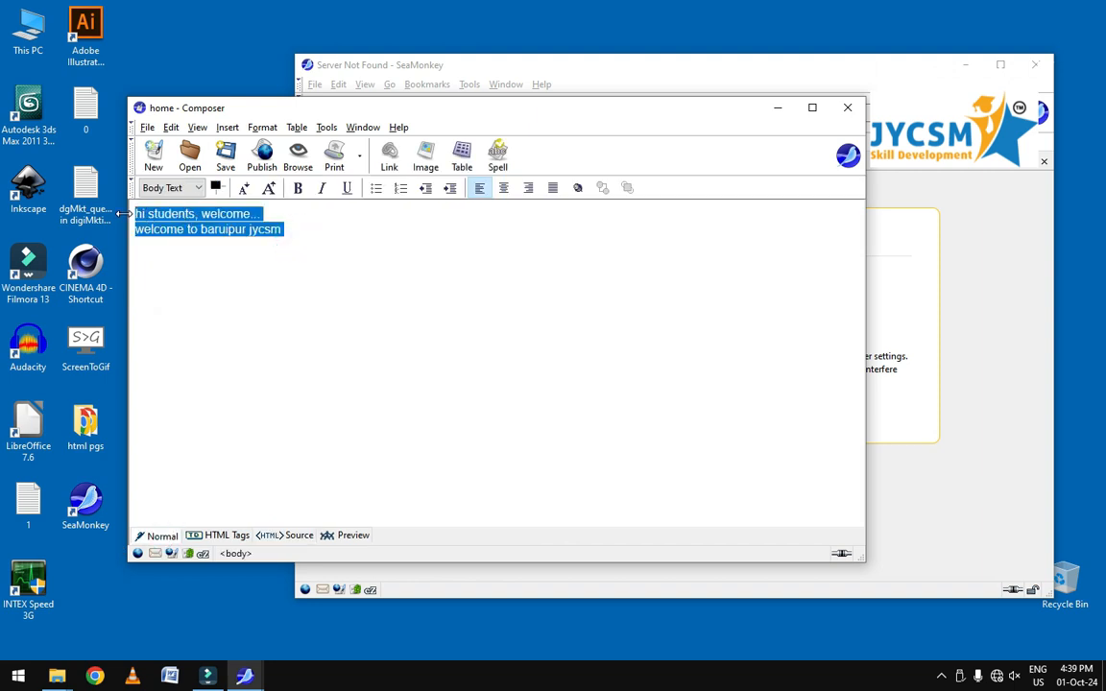
key(Delete)
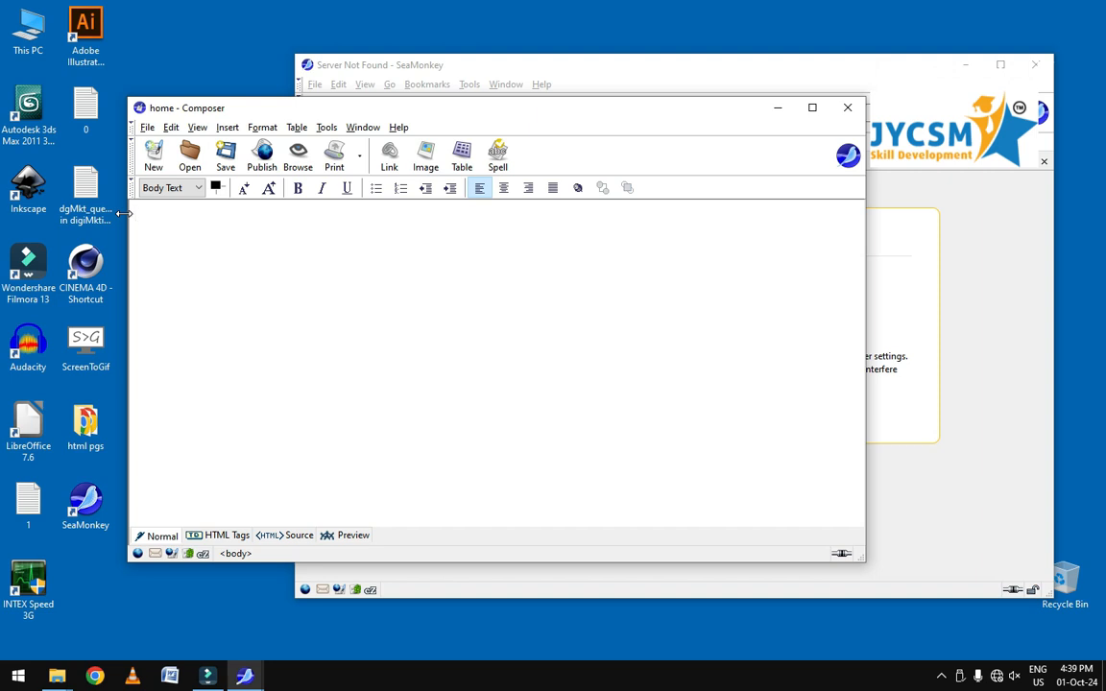
text(ym)
text( web sit)
key(Delete)
key(Delete)
text(my)
key(End)
key(Return)
text(welcome to my web iste)
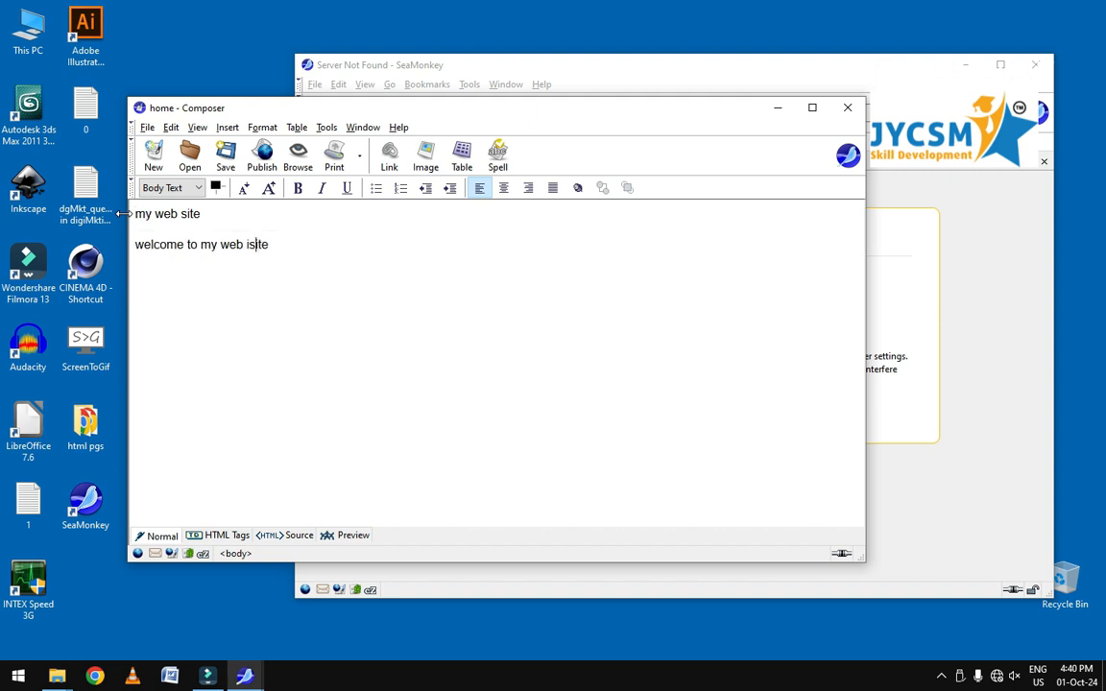
key(BackSpace)
Make "welcome" bold and underline "web" in the page's second line of text.
double_click(185, 246)
click(297, 188)
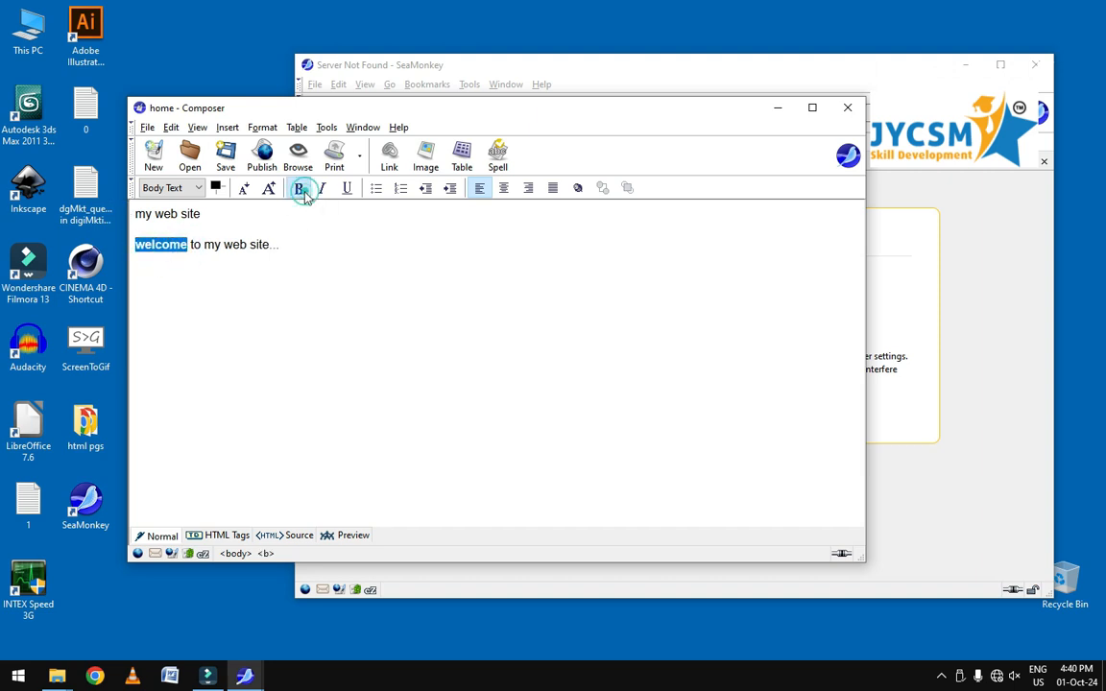
click(243, 246)
double_click(237, 247)
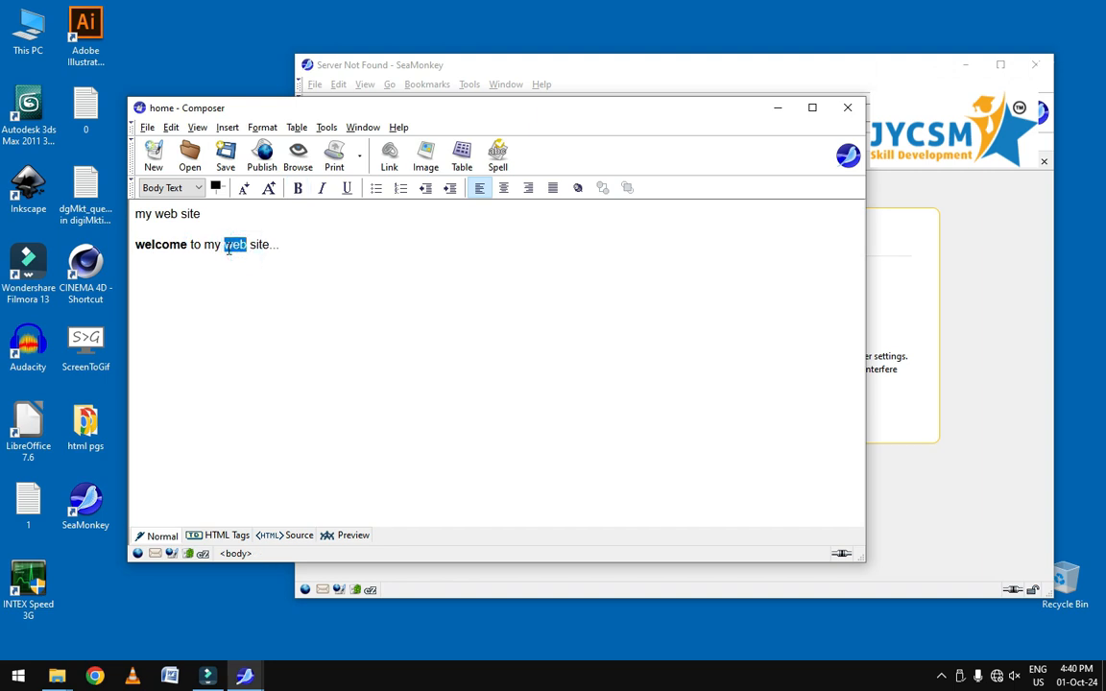
click(346, 188)
click(223, 246)
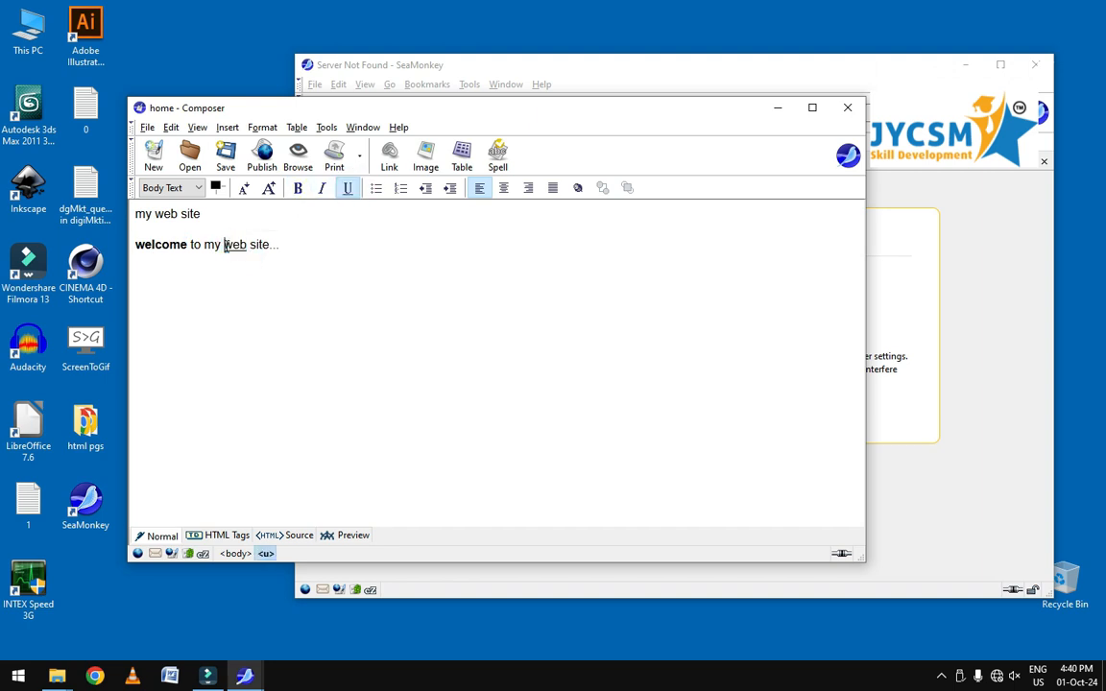
Increase the font size of the "my web site" heading line by two levels.
triple_click(205, 214)
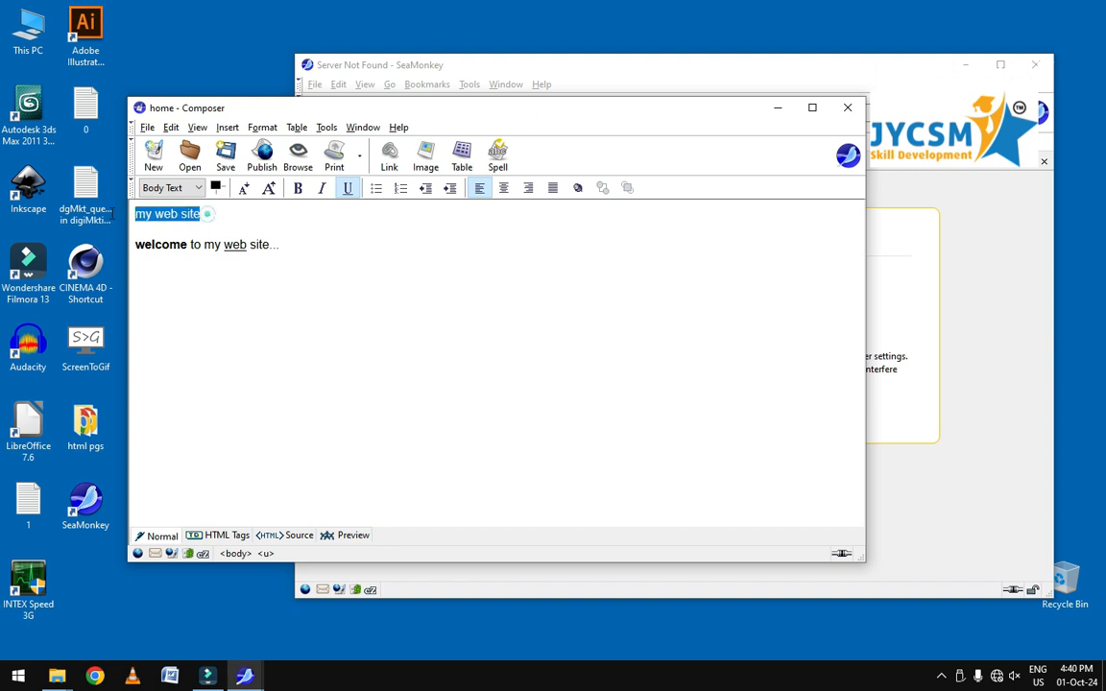
click(270, 190)
click(270, 189)
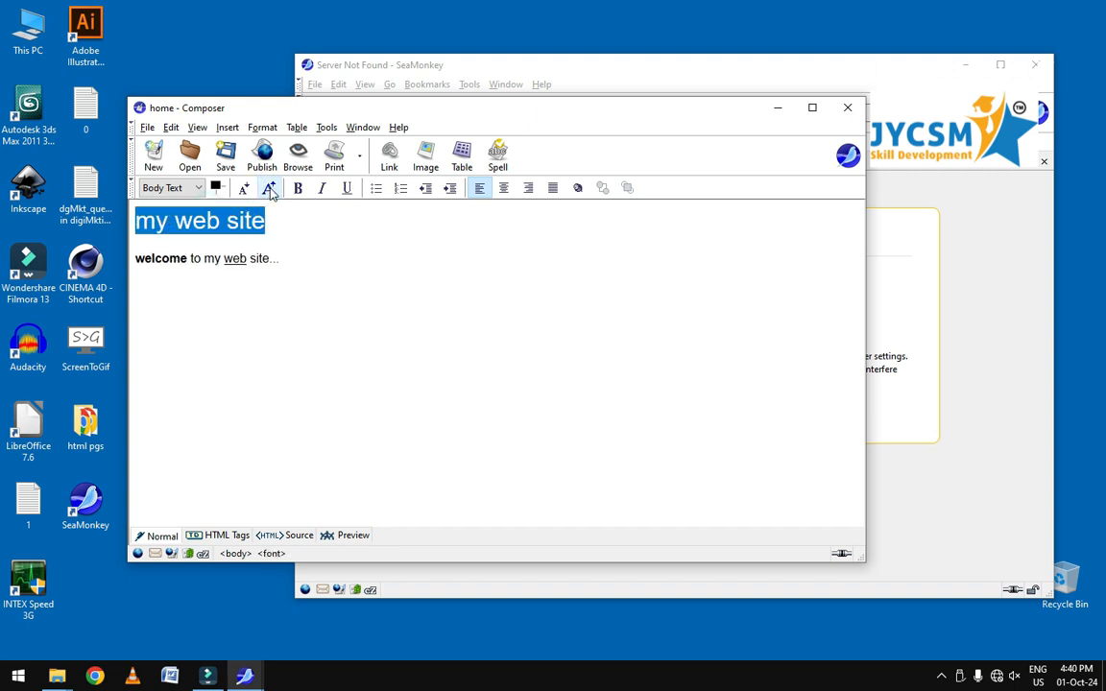
Add "point 1" and "point2" on separate lines below the welcome line and format them as a bulleted list.
click(280, 261)
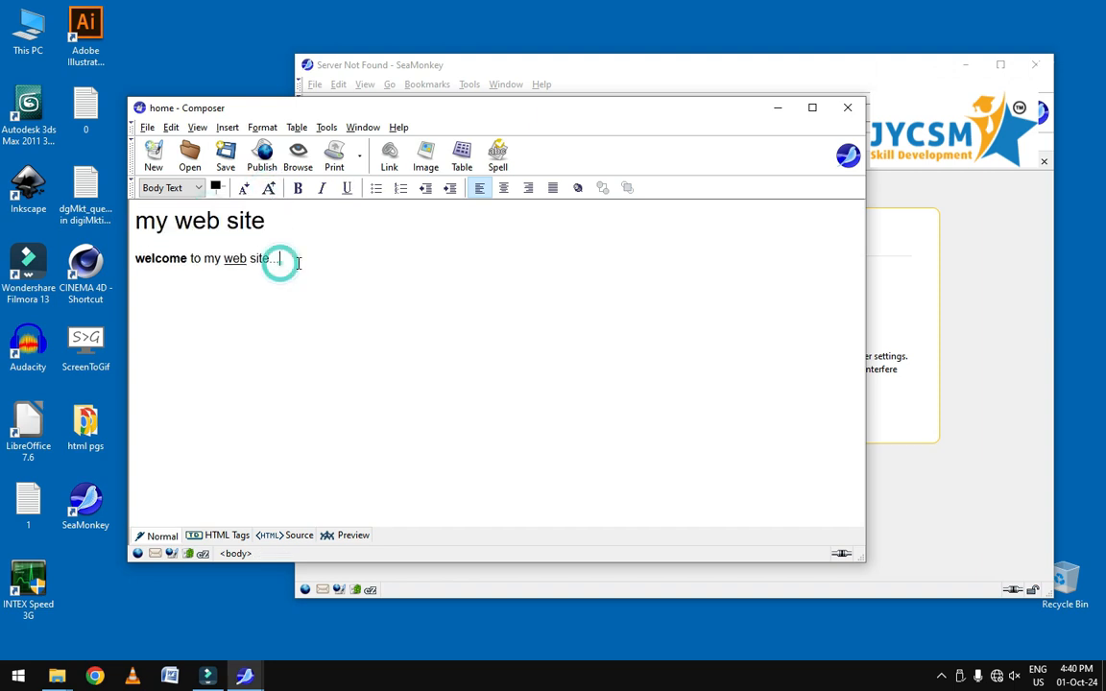
key(Return)
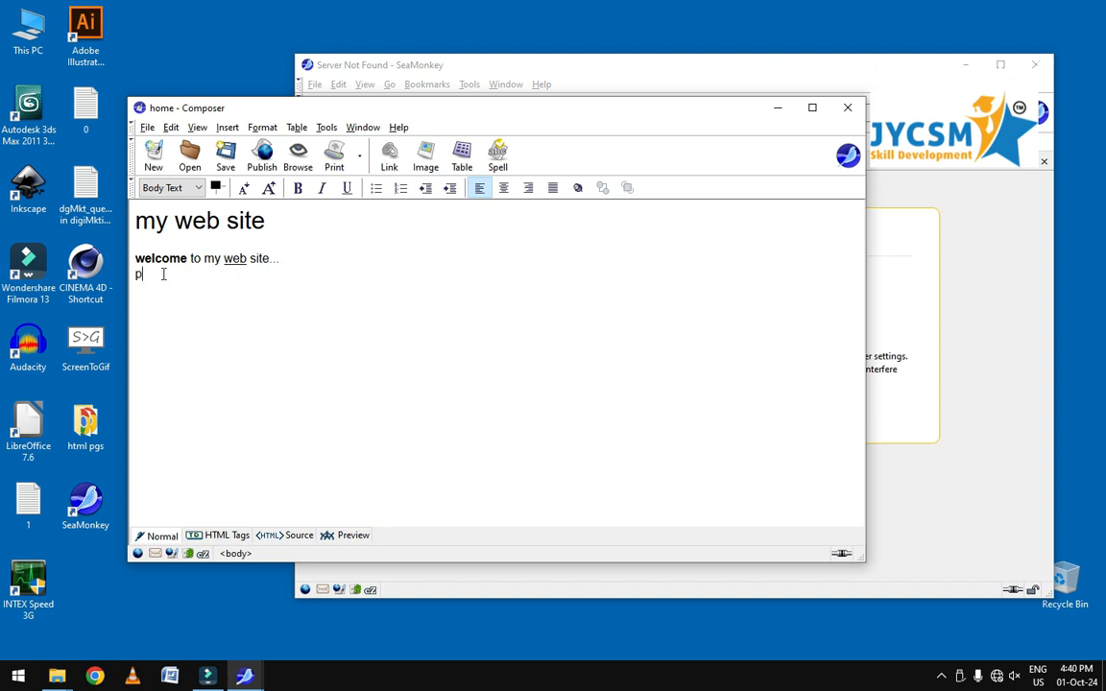
text(poin)
text(t 1 po)
text(in)
drag(174, 291, 135, 274)
click(378, 193)
click(244, 316)
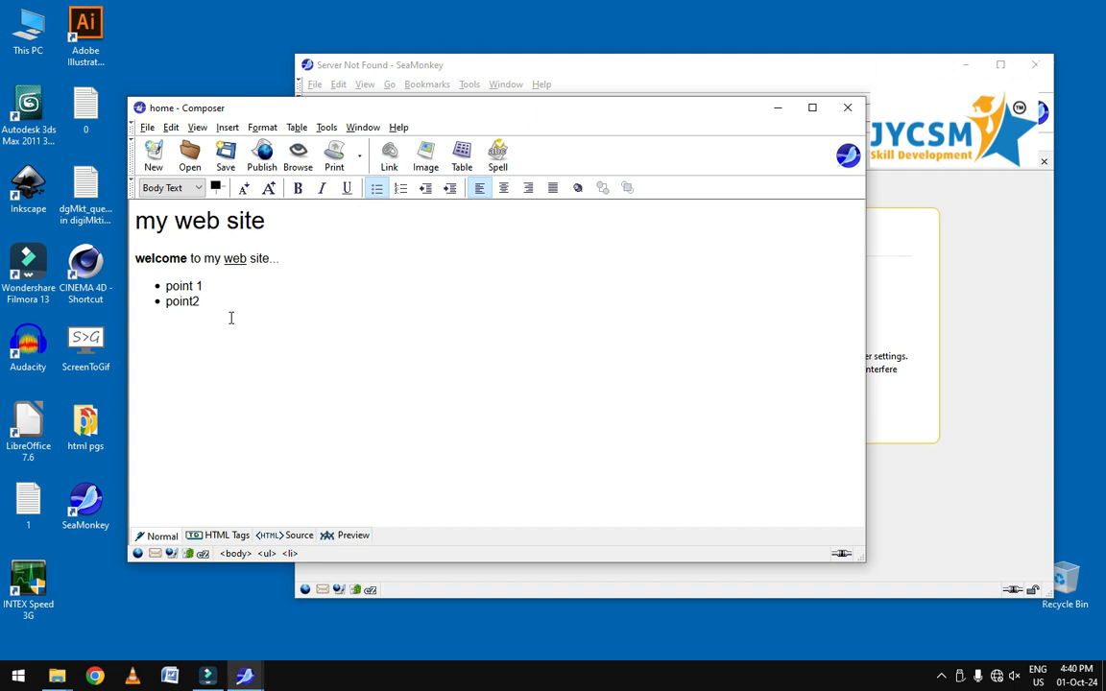
Add unbulleted lines "simple text" and "color text" below the list, and set the word "color" to text color #339999.
click(375, 189)
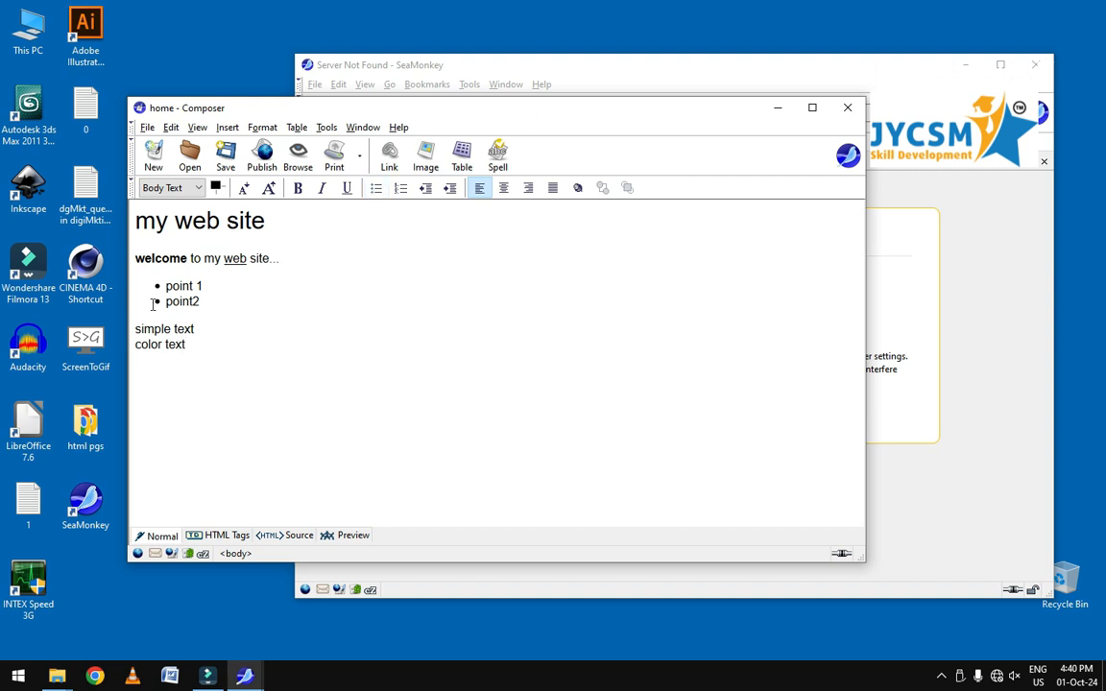
drag(165, 345, 134, 345)
click(261, 127)
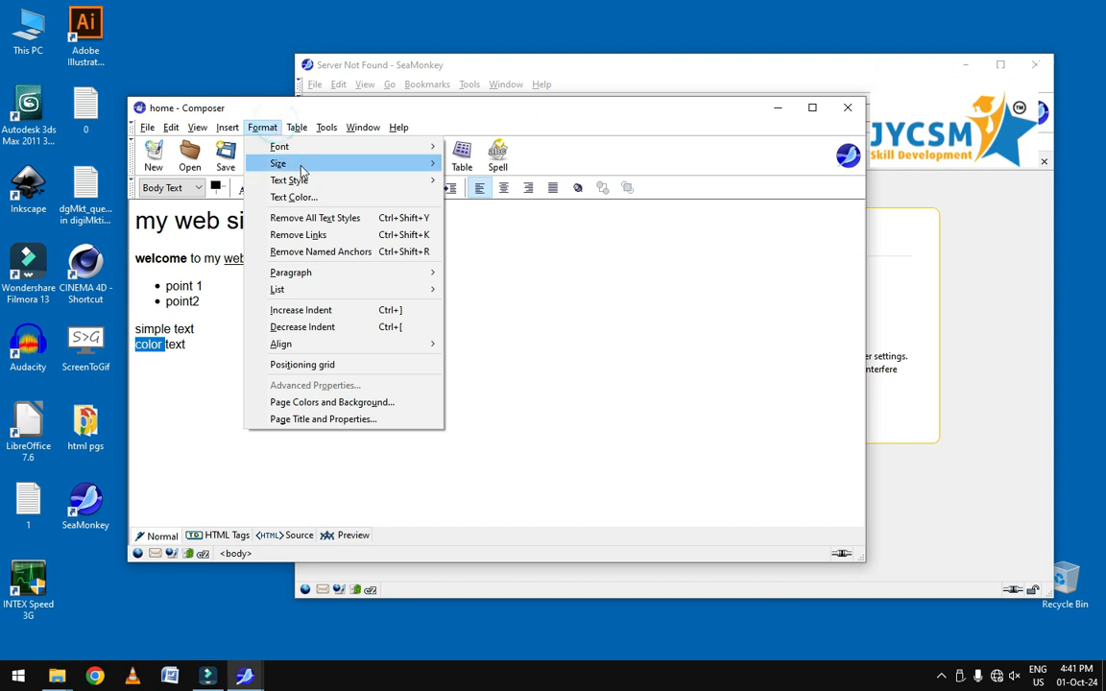
click(324, 198)
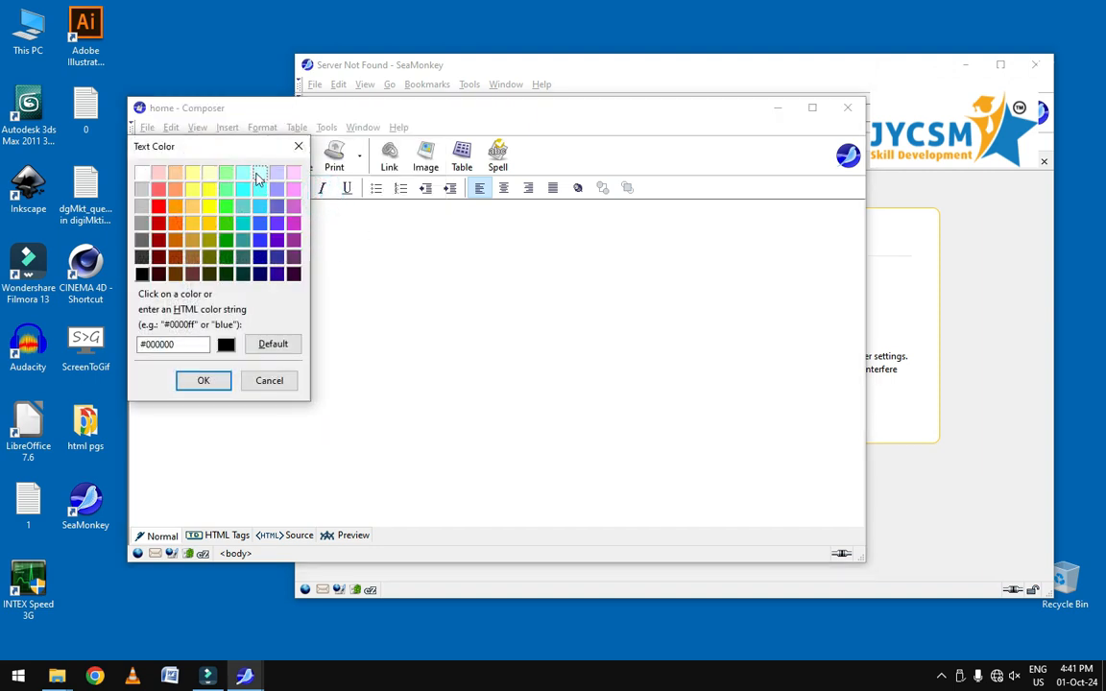
click(245, 242)
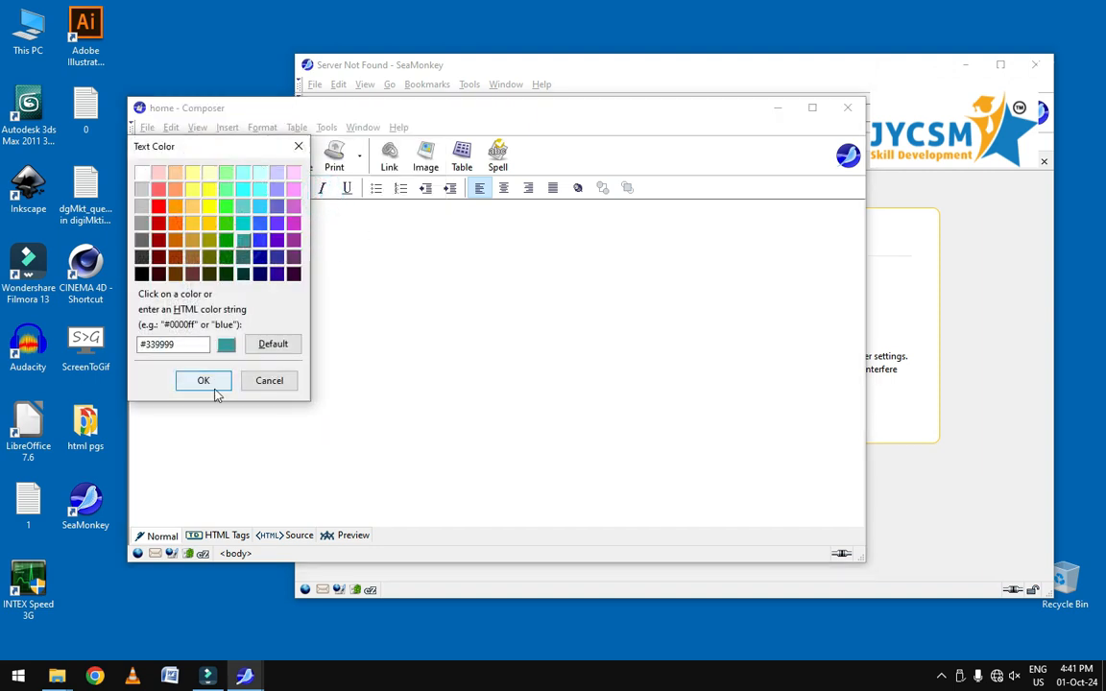
click(203, 380)
click(220, 346)
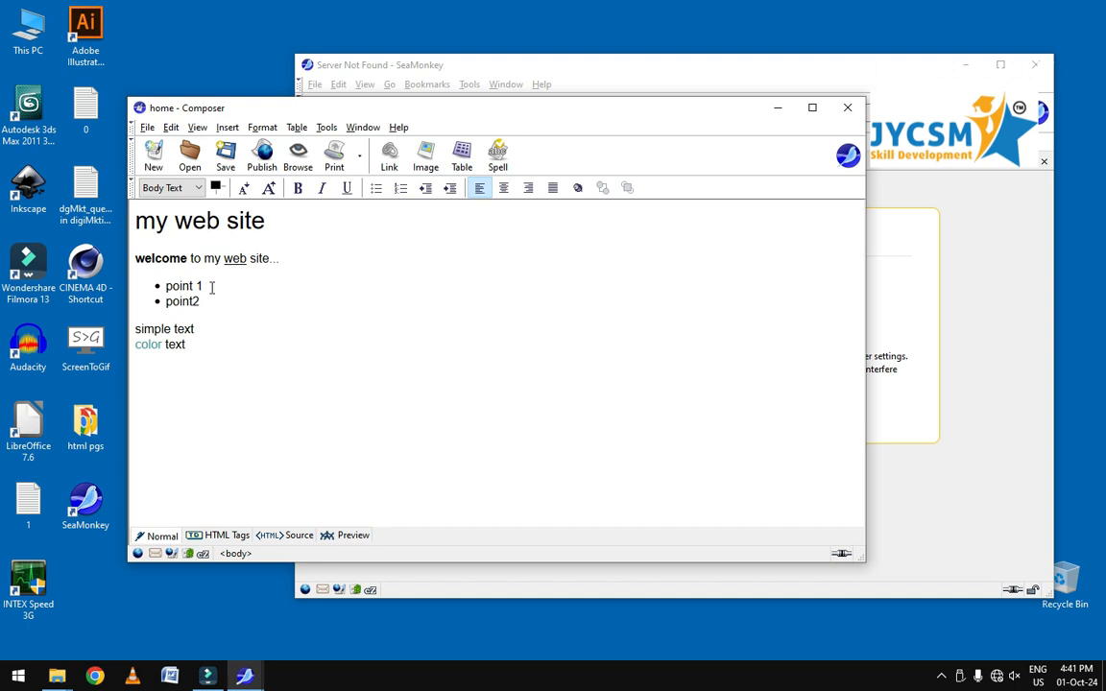
Start inserting an image below the "color text" line, choosing alpana1 from the Pictures folder, and look at its advanced attributes.
click(227, 127)
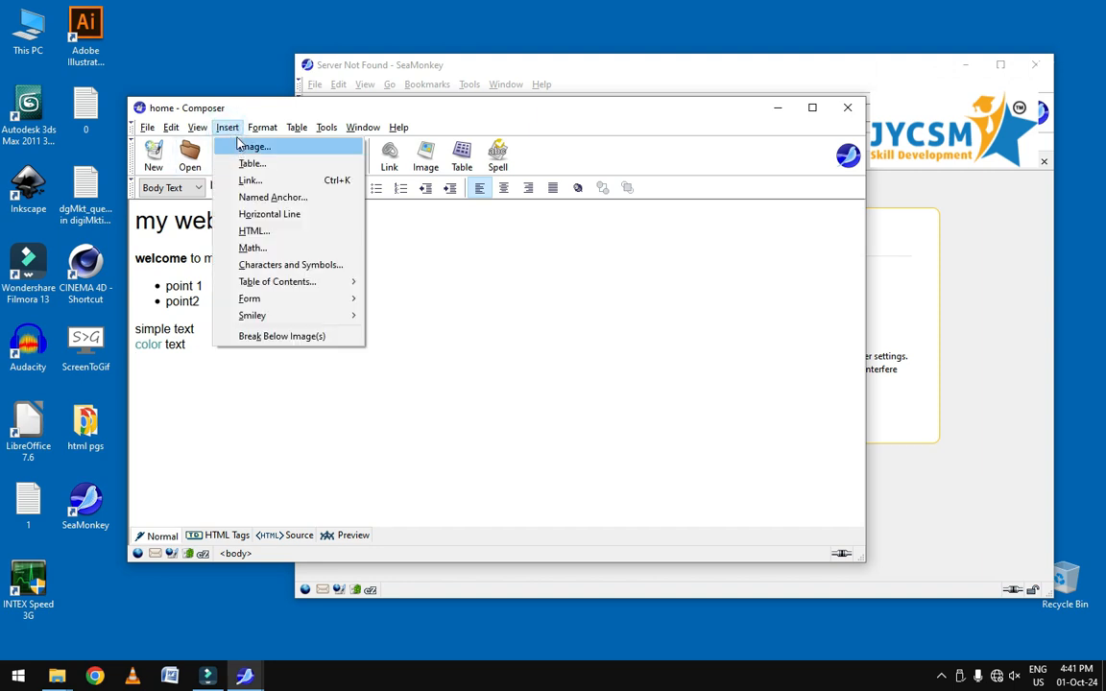
click(226, 127)
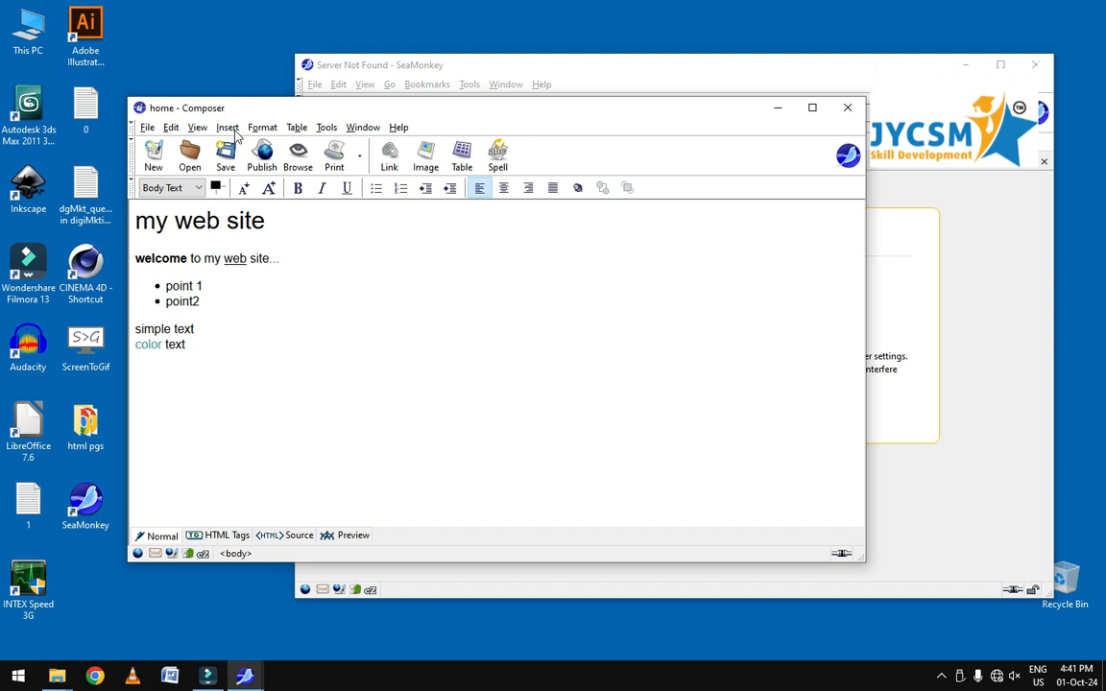
click(426, 160)
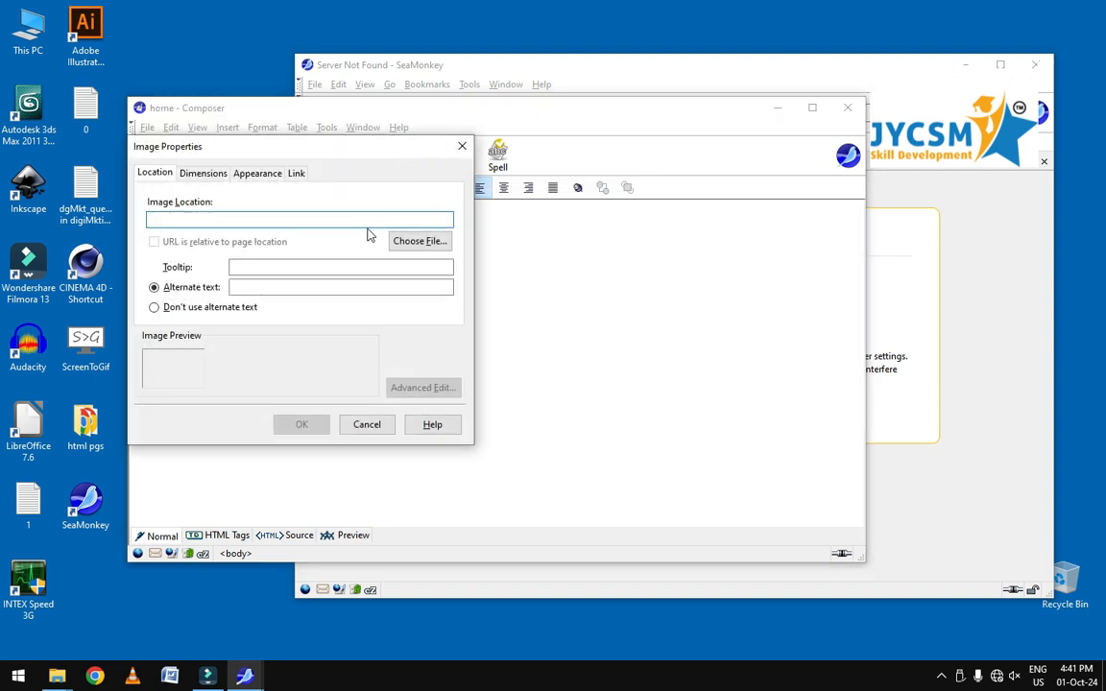
click(396, 246)
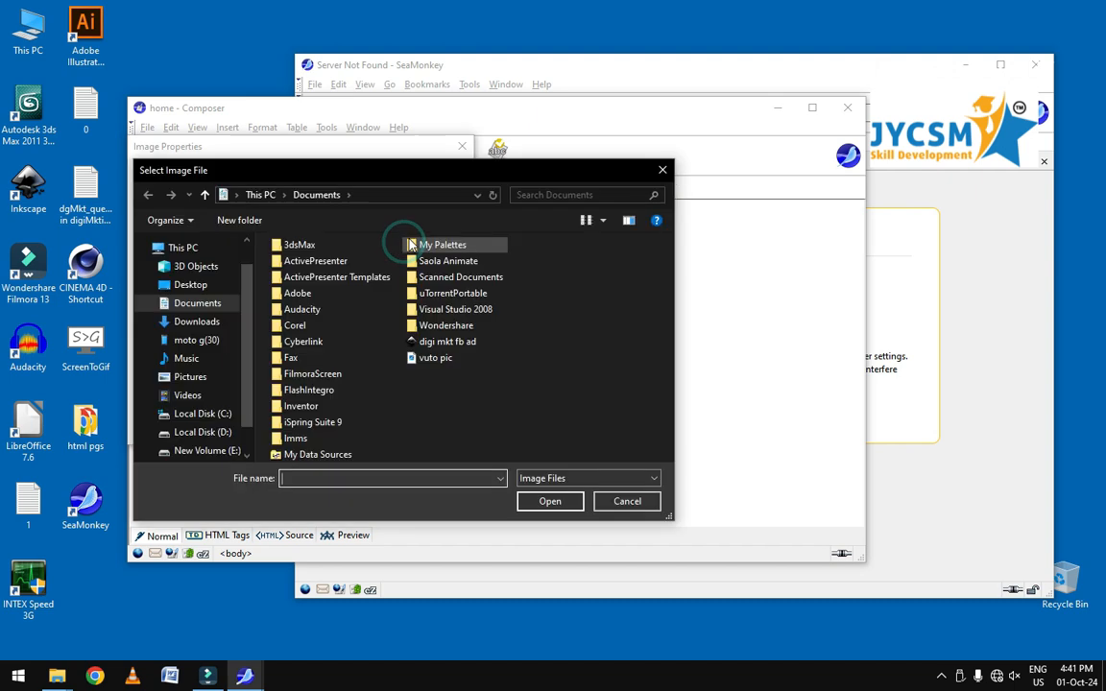
click(201, 375)
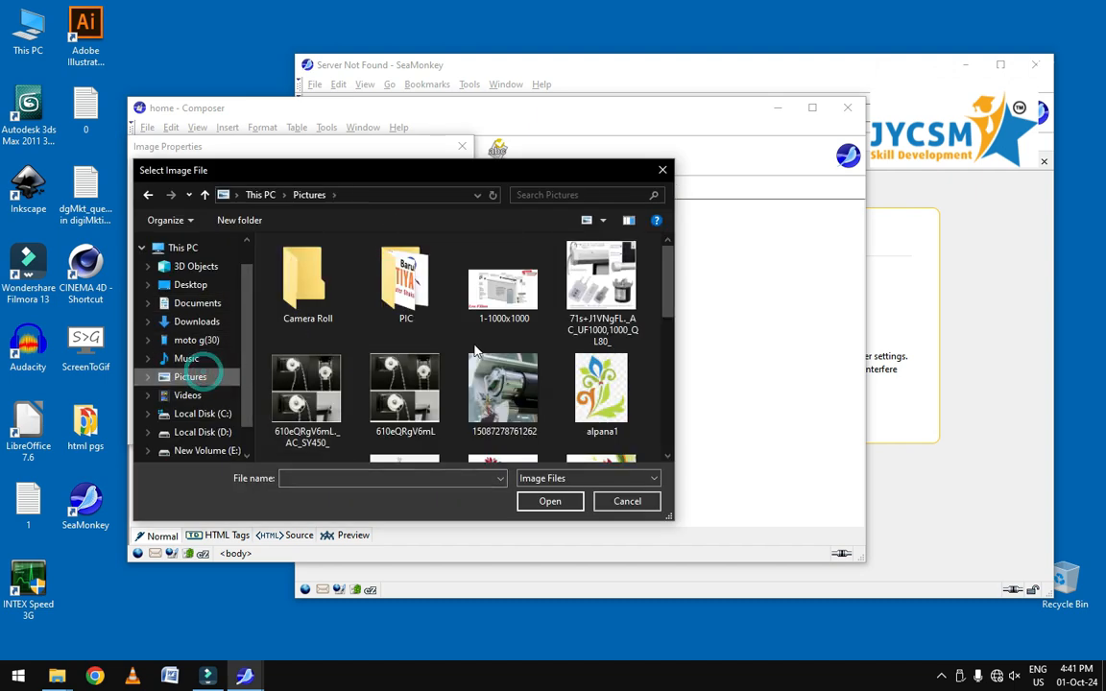
click(601, 389)
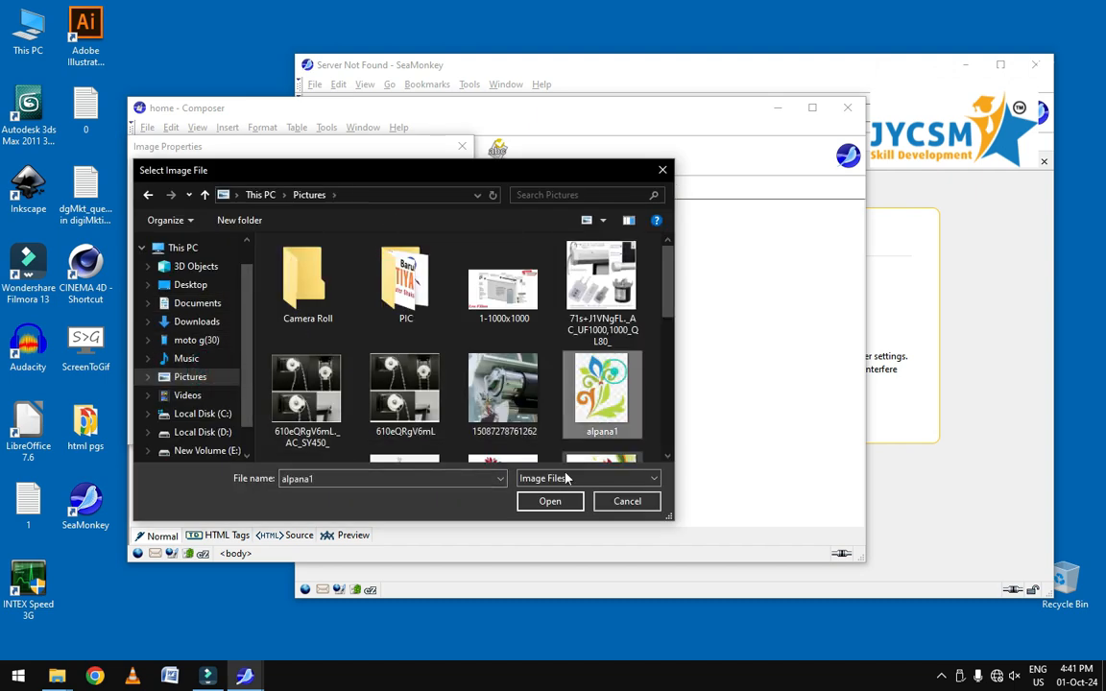
click(549, 507)
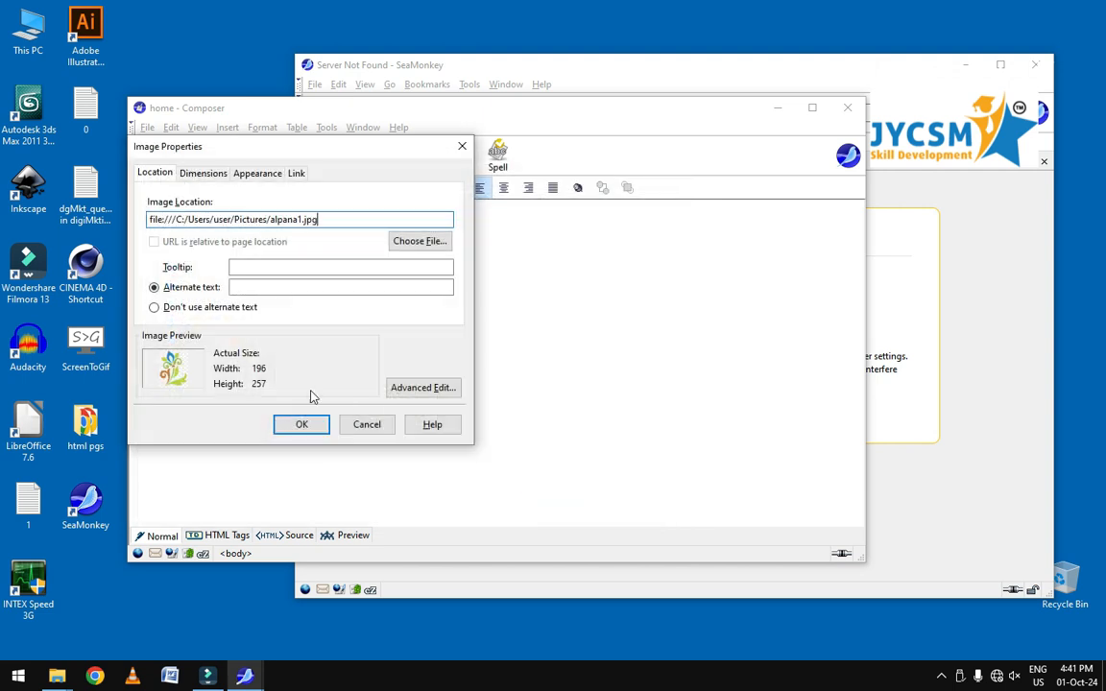
click(404, 391)
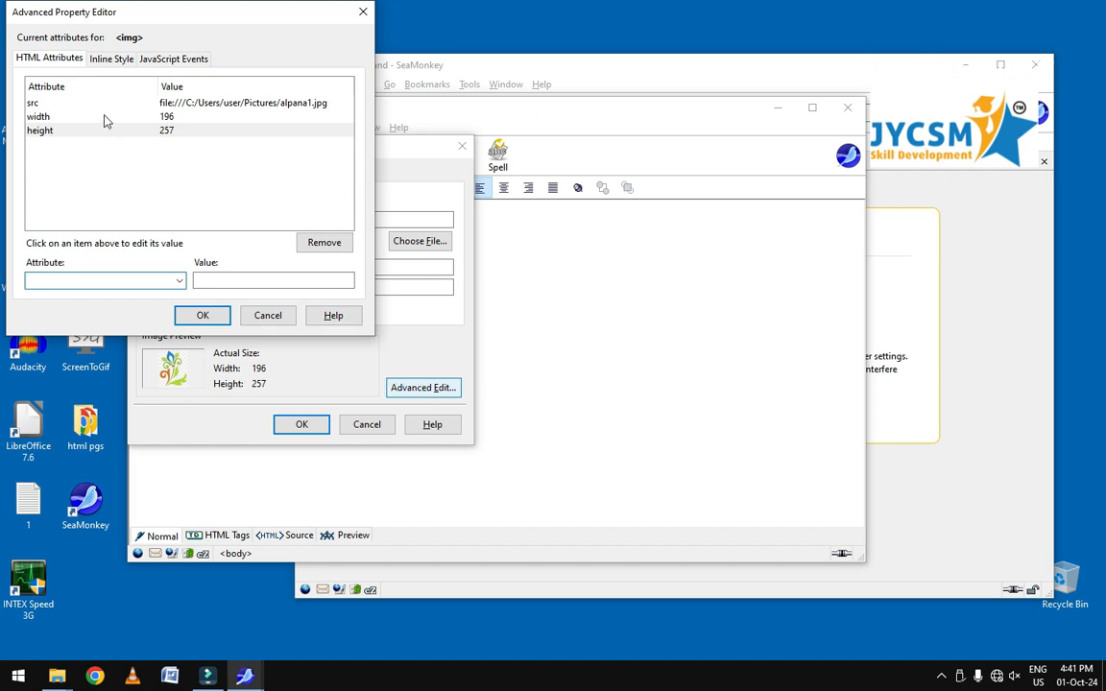
click(269, 316)
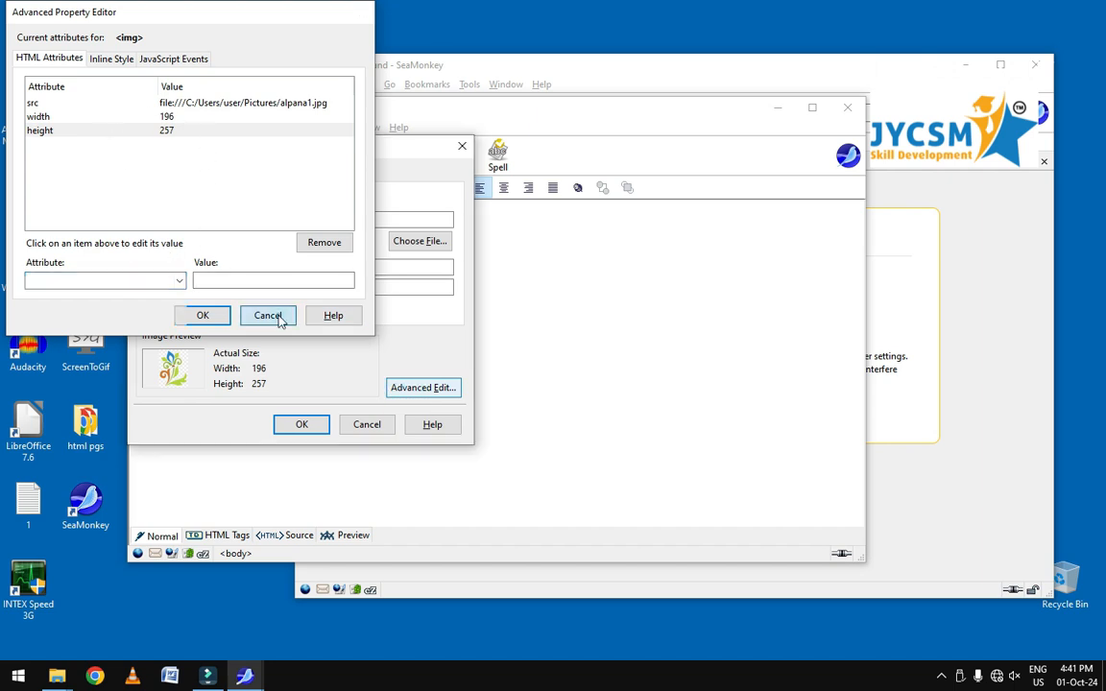
Set the image to use no alternate text and insert it into the page.
click(305, 431)
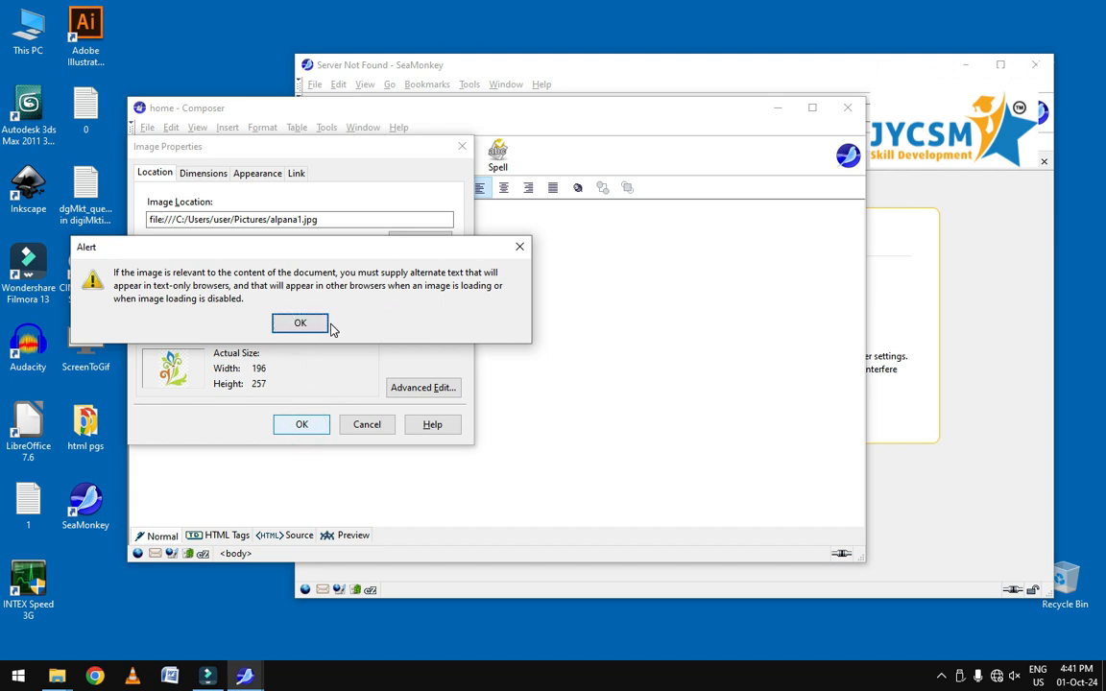
click(319, 326)
click(268, 292)
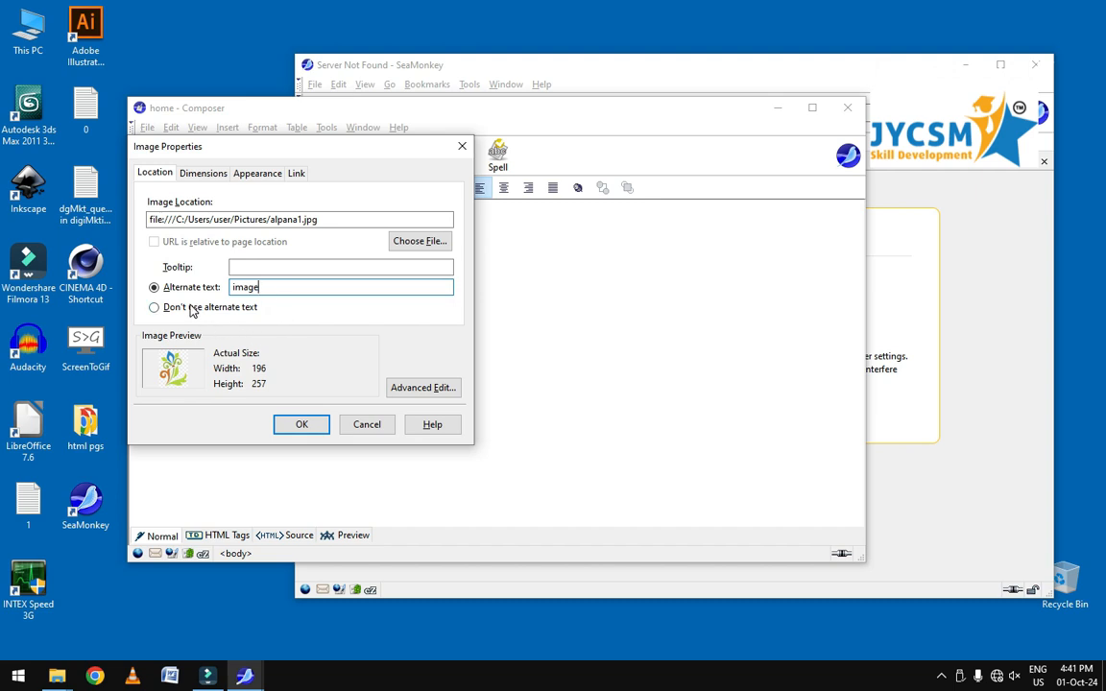
click(154, 307)
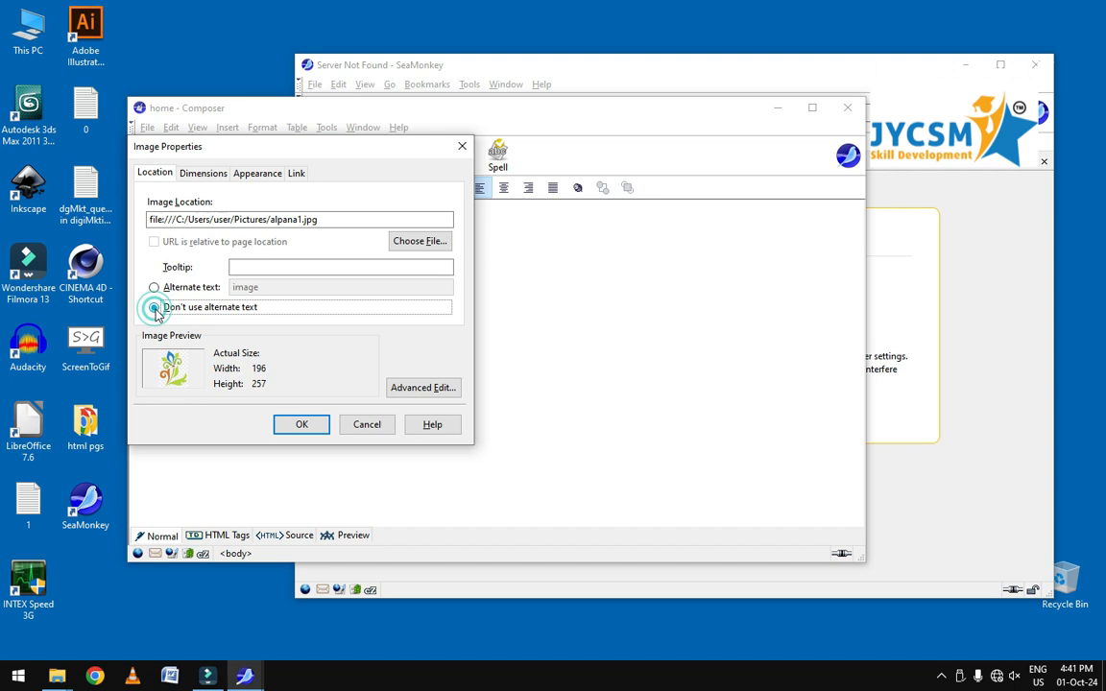
click(288, 425)
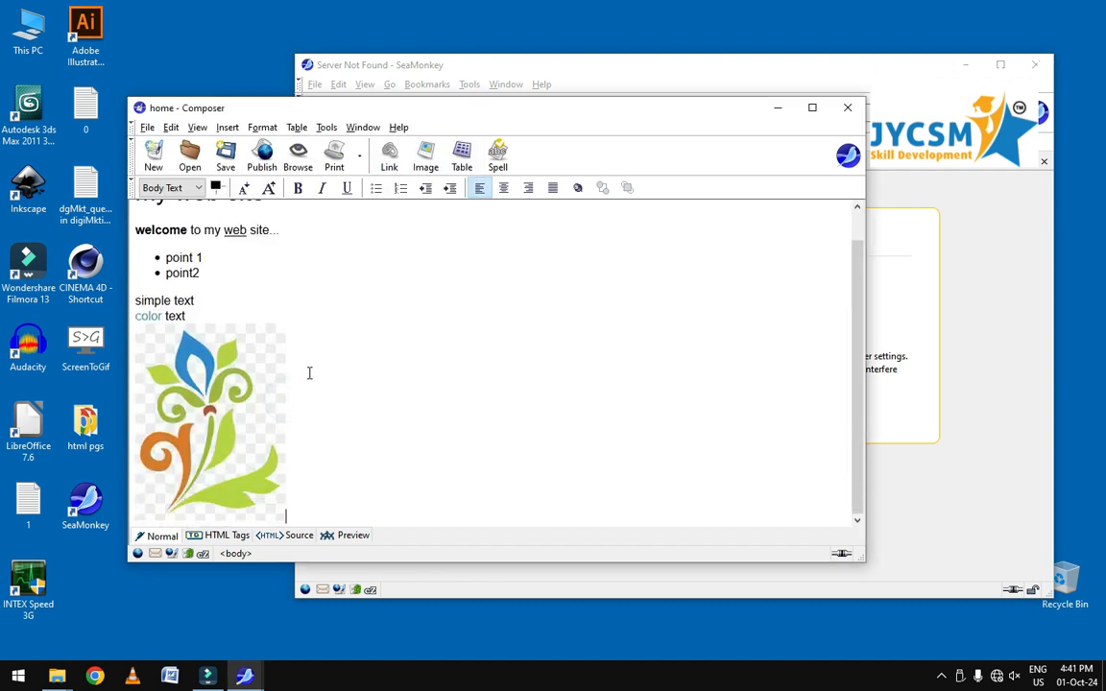
Shrink the inserted flower image proportionally to about 60 percent of its size.
click(201, 357)
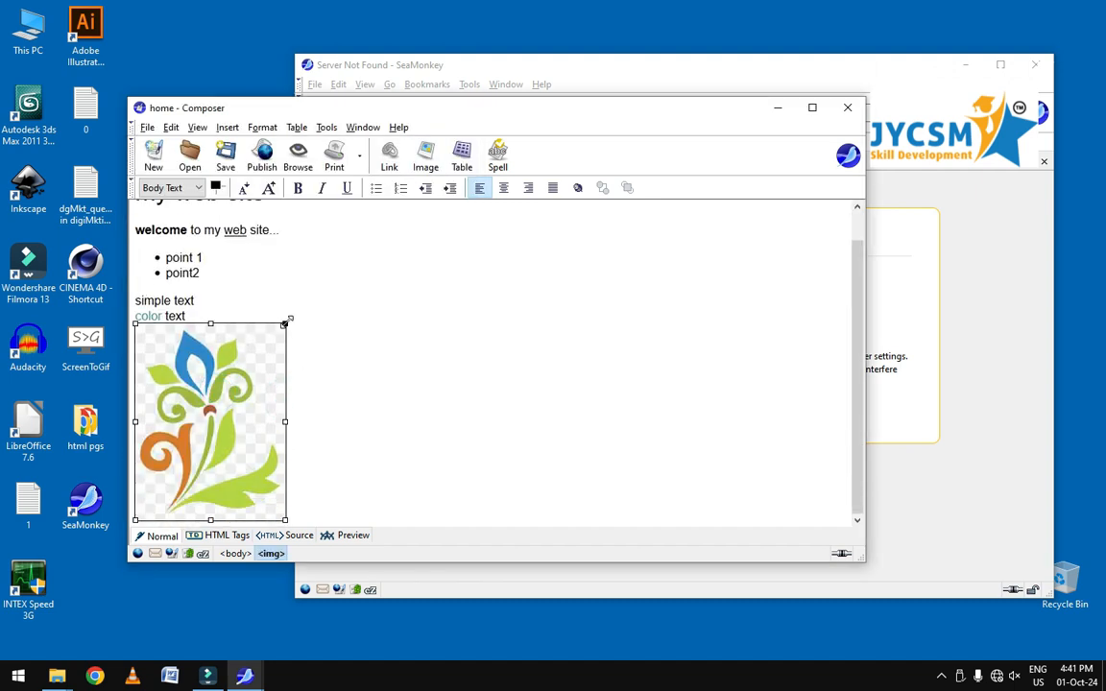
drag(285, 323, 225, 405)
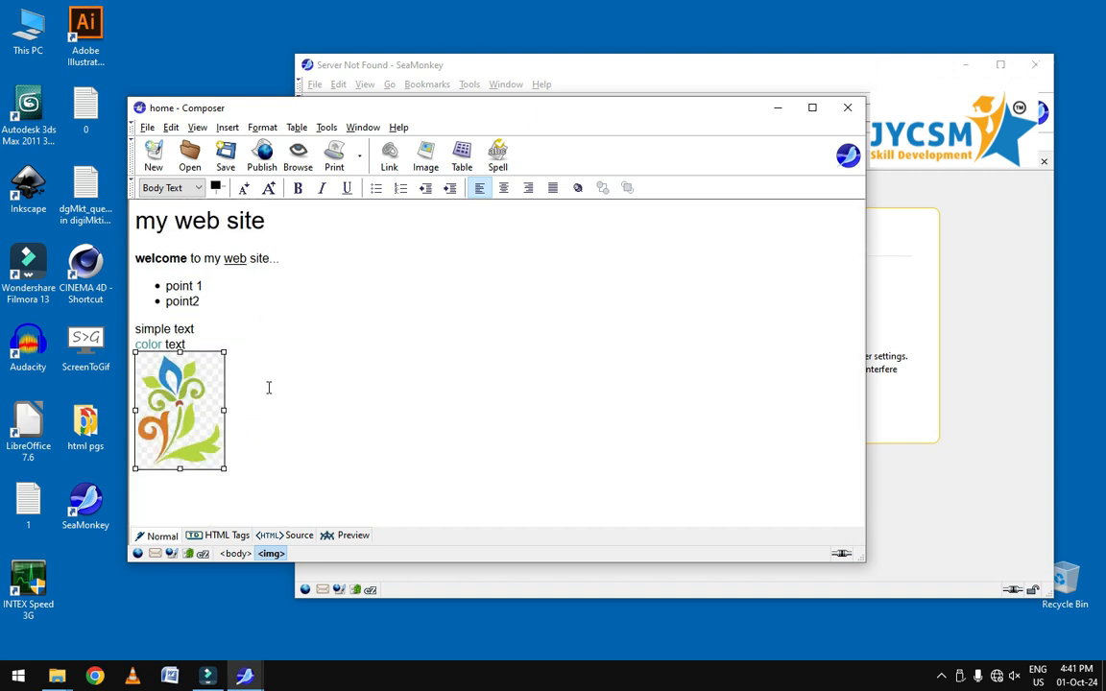
click(273, 384)
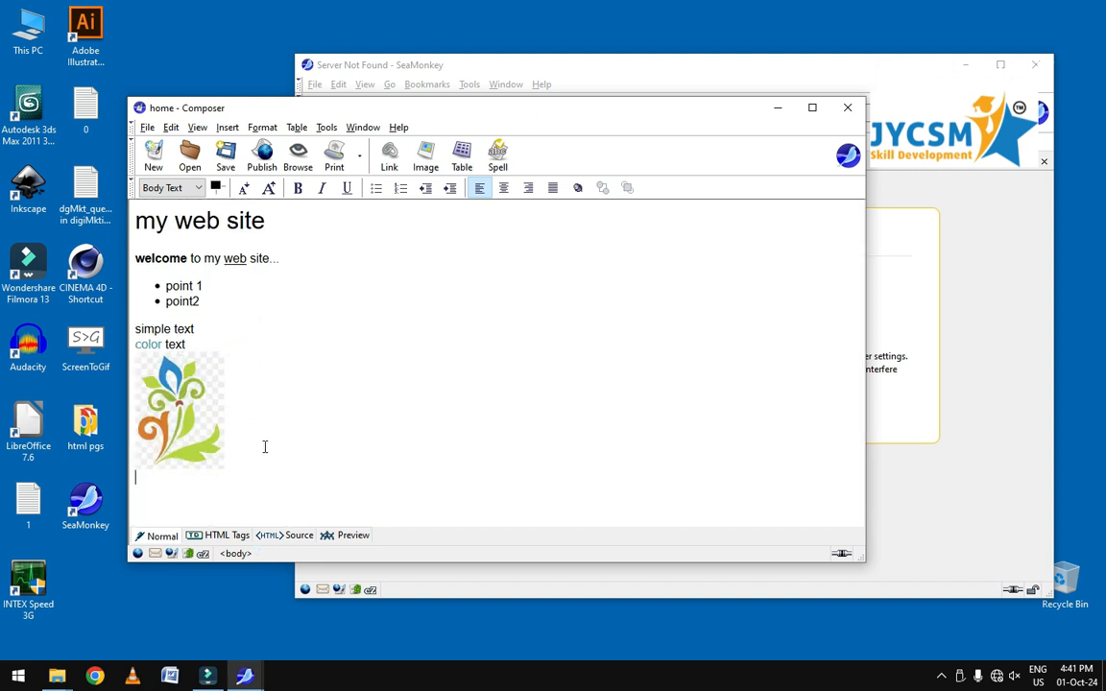
Add "hyper text" below the image and link the word "text" to the 1stpg file in the Desktop's html pgs folder.
key(Return)
double_click(173, 480)
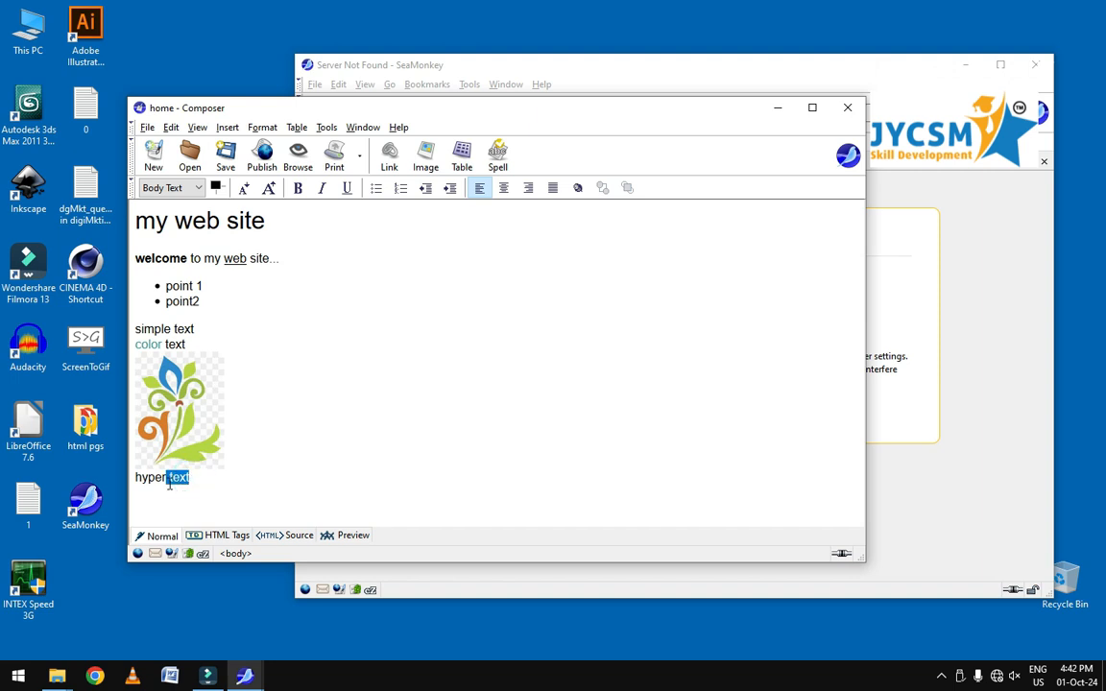
click(392, 157)
click(320, 281)
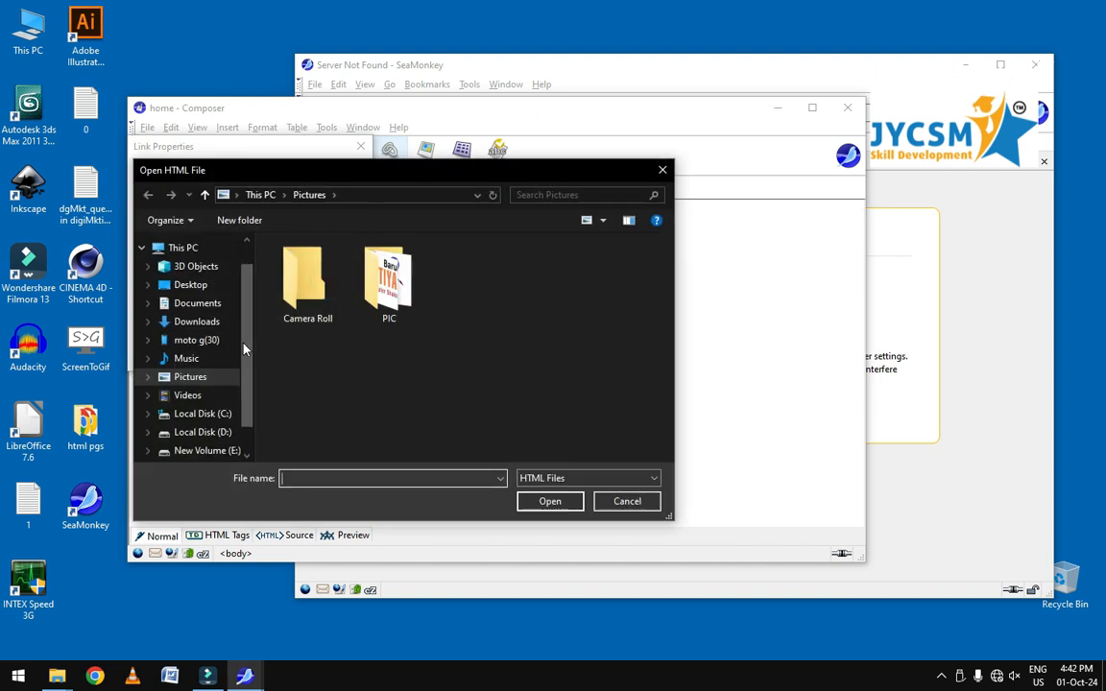
click(205, 285)
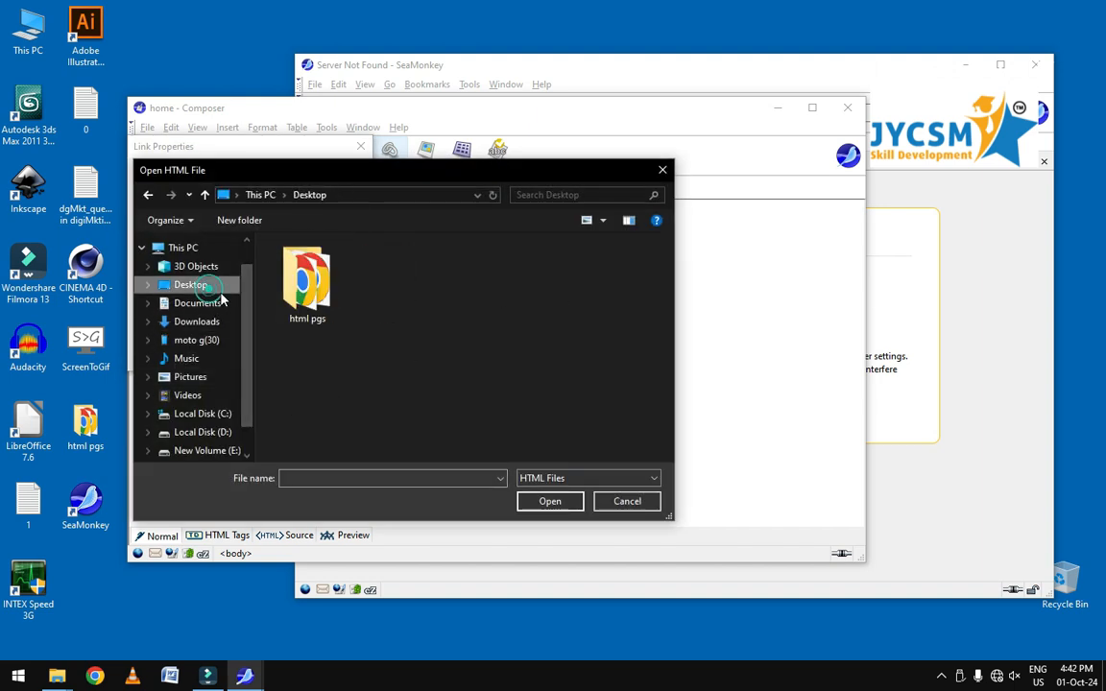
double_click(311, 306)
click(293, 275)
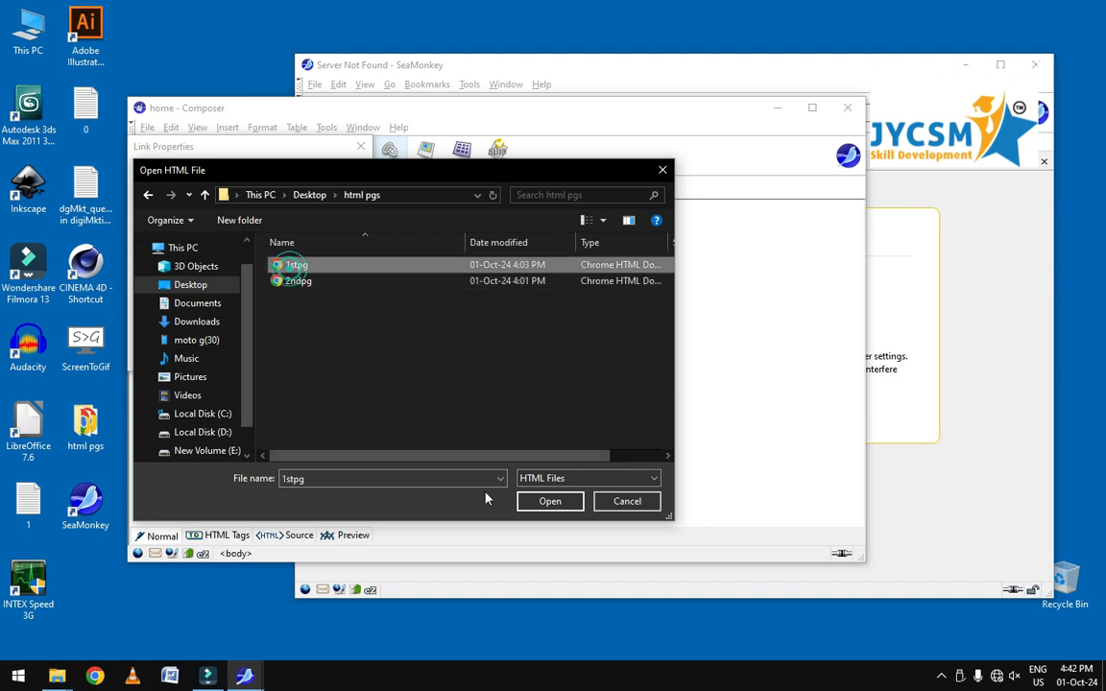
click(550, 501)
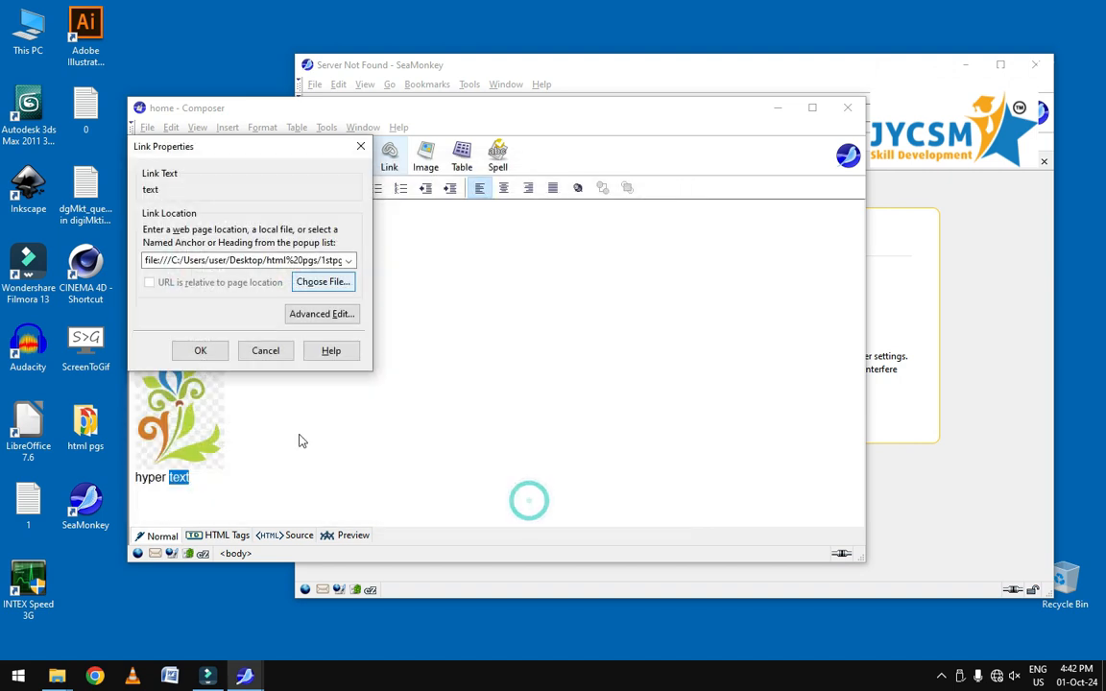
click(213, 352)
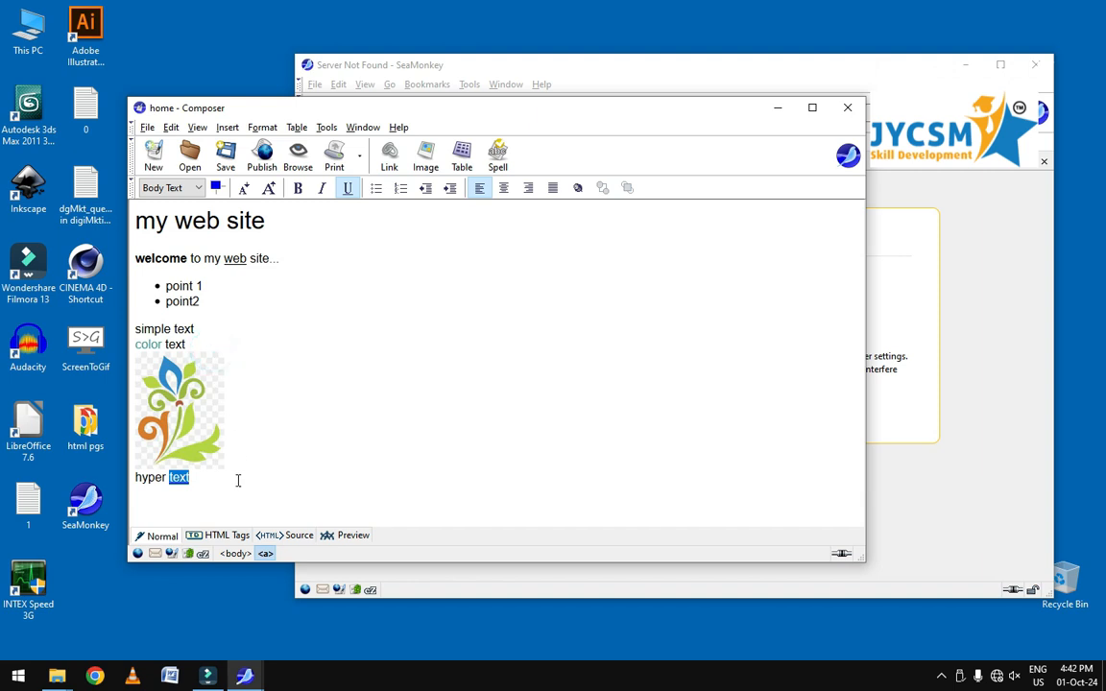
Insert a table with 2 rows and 2 columns below the "hyper text" line, 100% of window wide with a 1-pixel border.
click(222, 485)
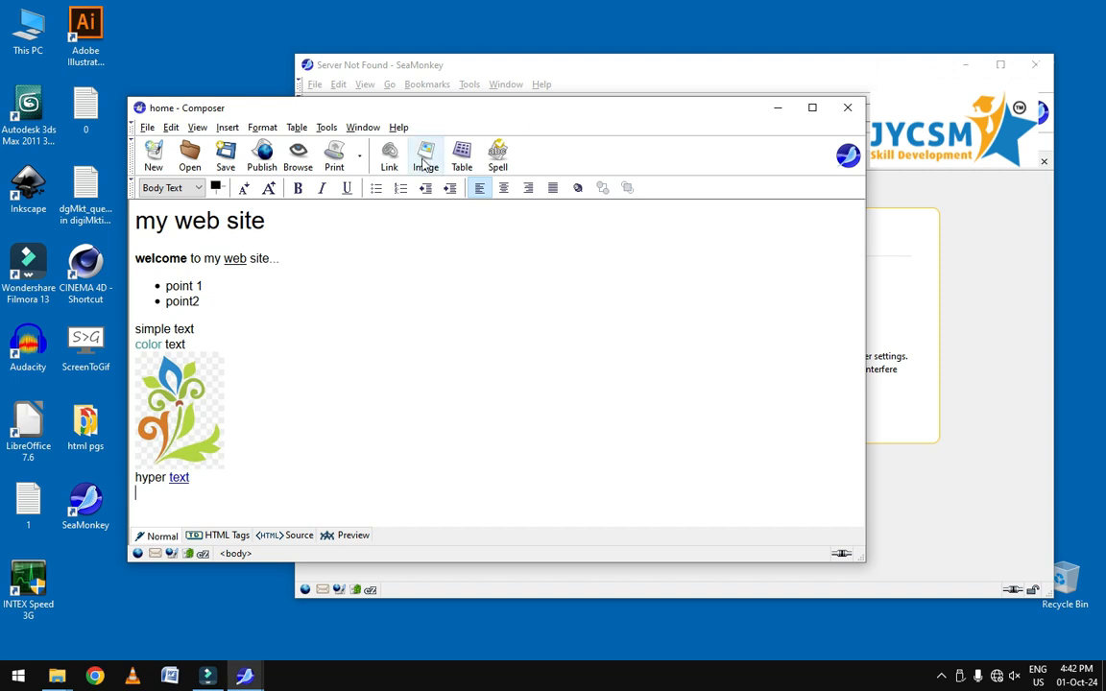
click(462, 158)
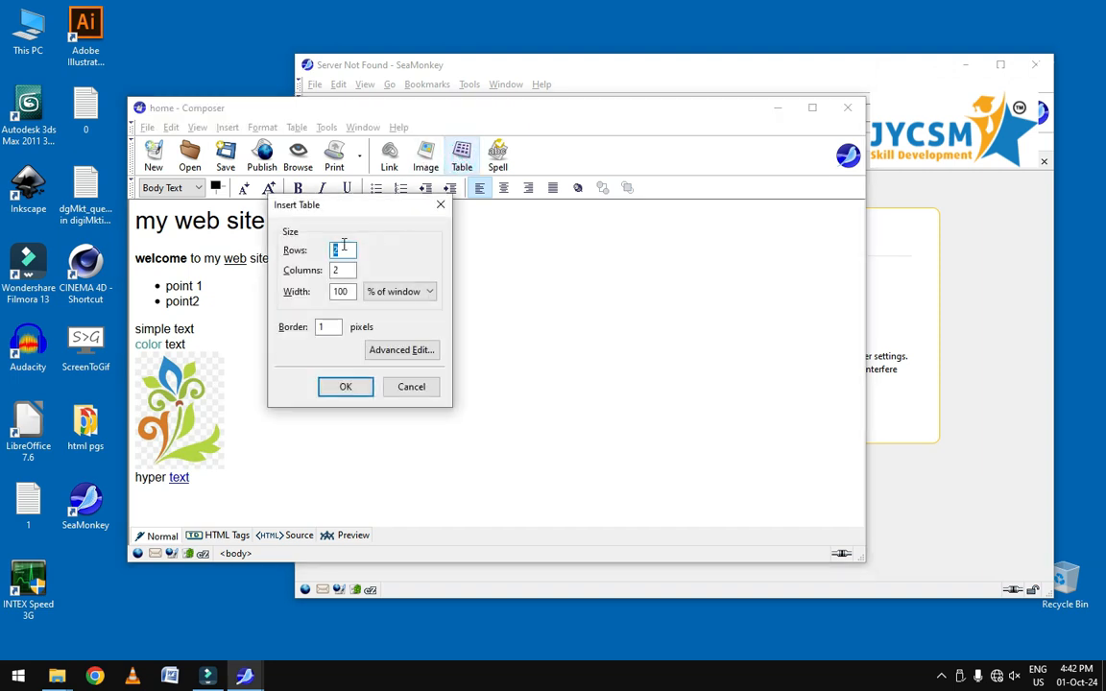
click(339, 386)
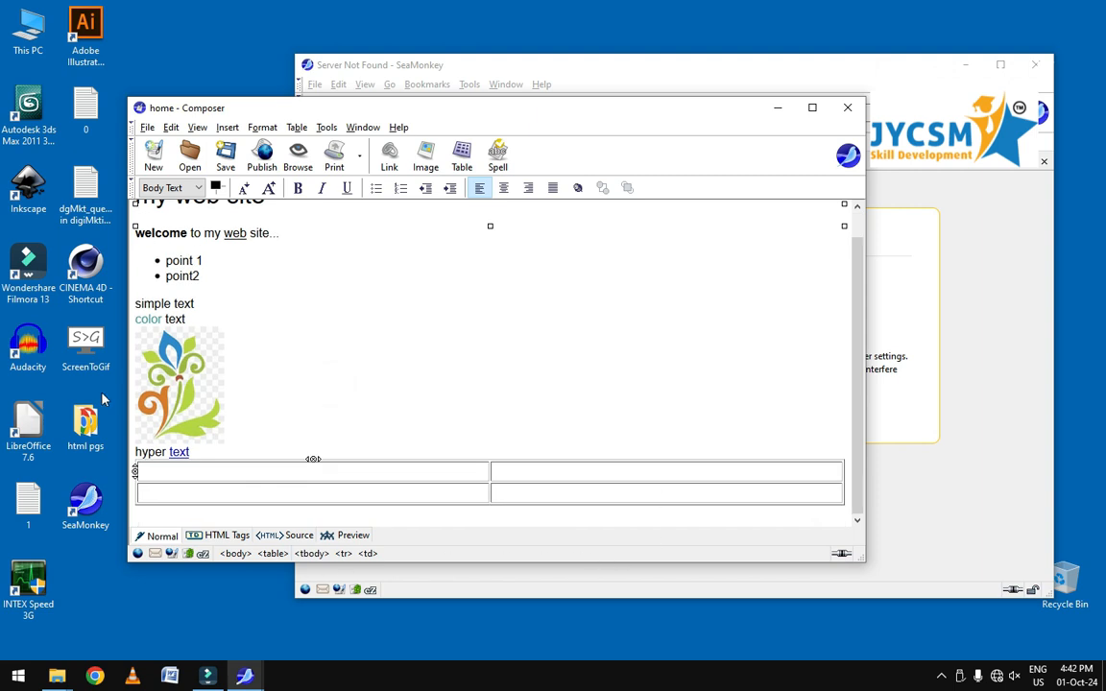
Fill the table's first row with "cell1" in the first cell and "abc" in the second.
click(197, 476)
text(cell1)
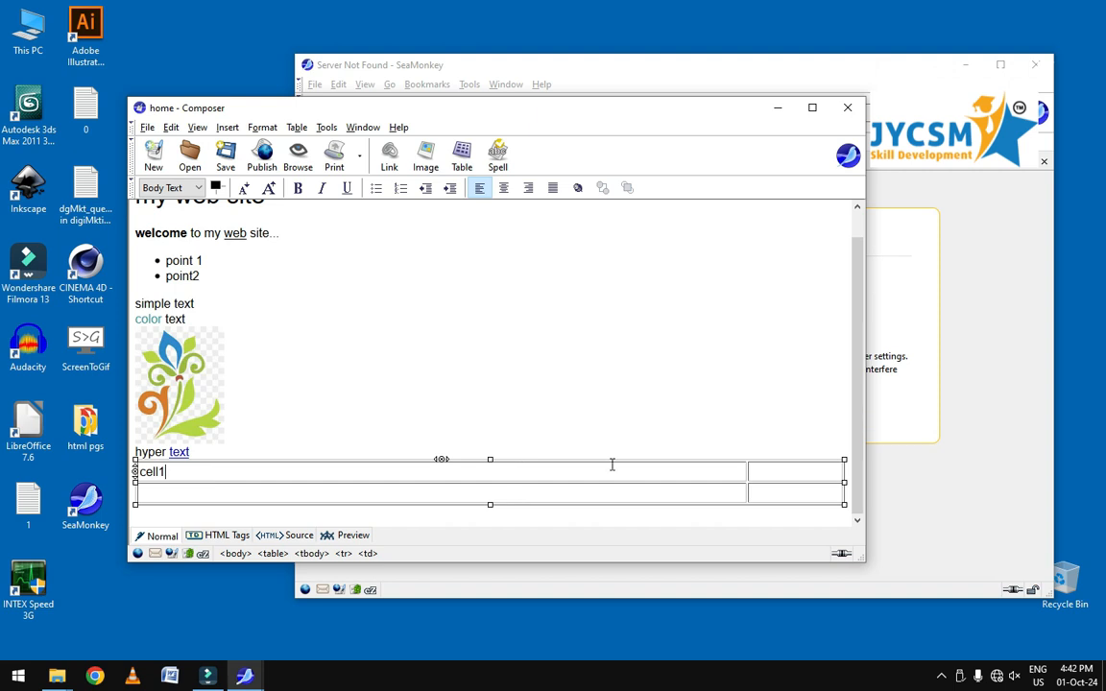
click(792, 471)
text(abc)
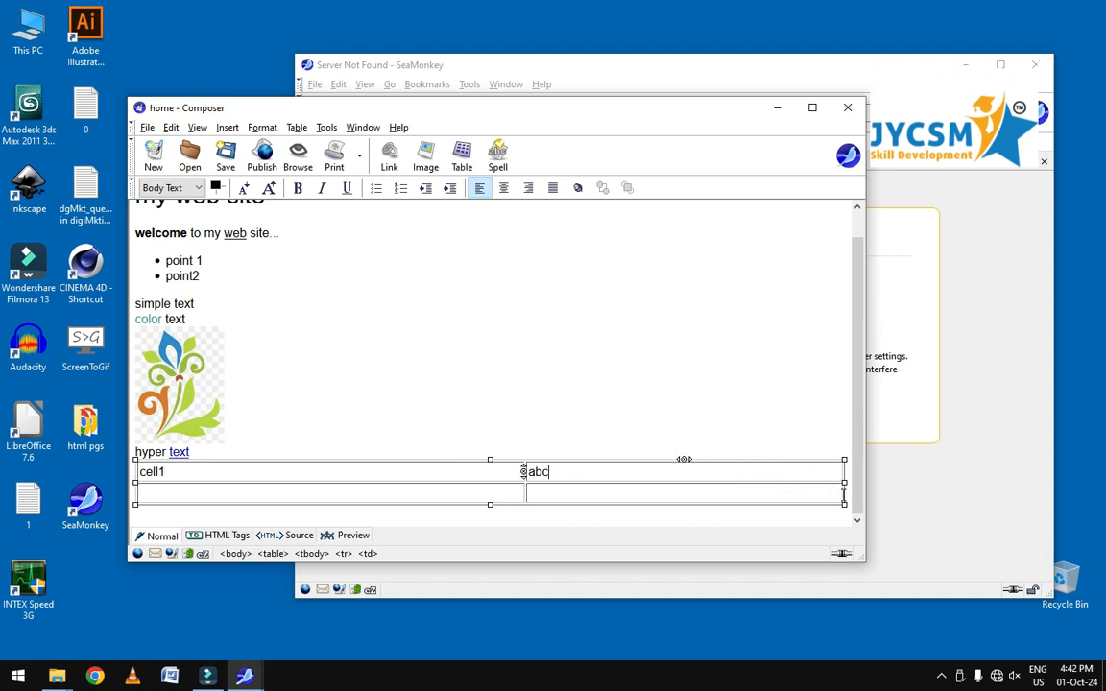
Shrink the table to about 435 pixels wide and place the text cursor on the empty line below it.
drag(842, 506, 467, 498)
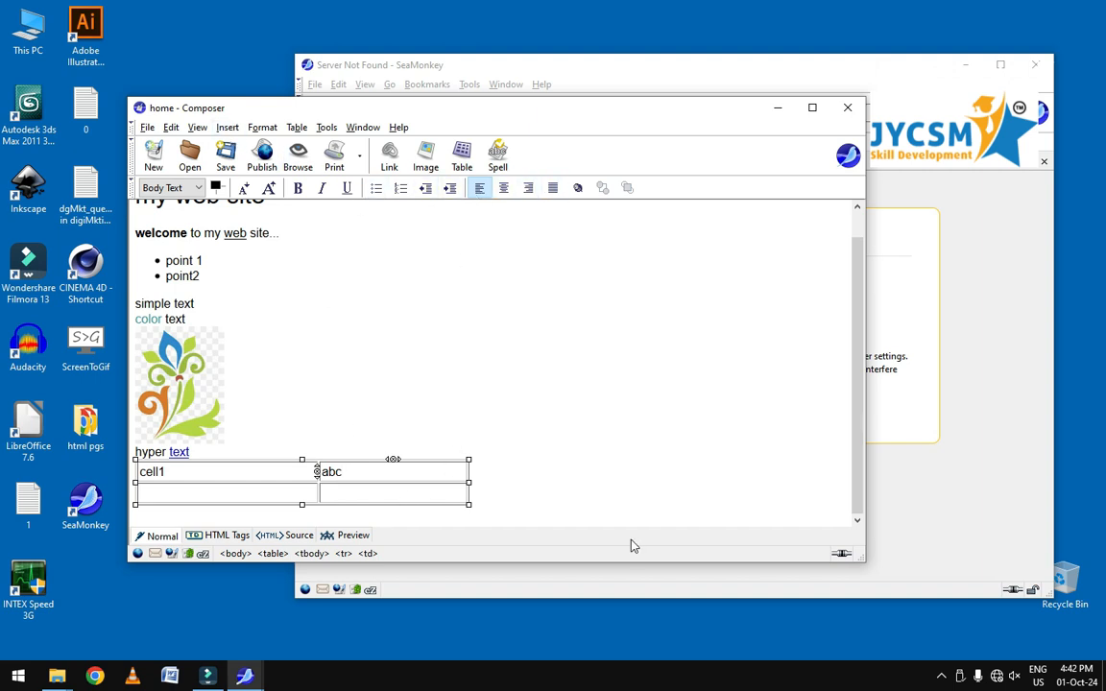
click(506, 492)
click(510, 491)
click(492, 498)
click(157, 513)
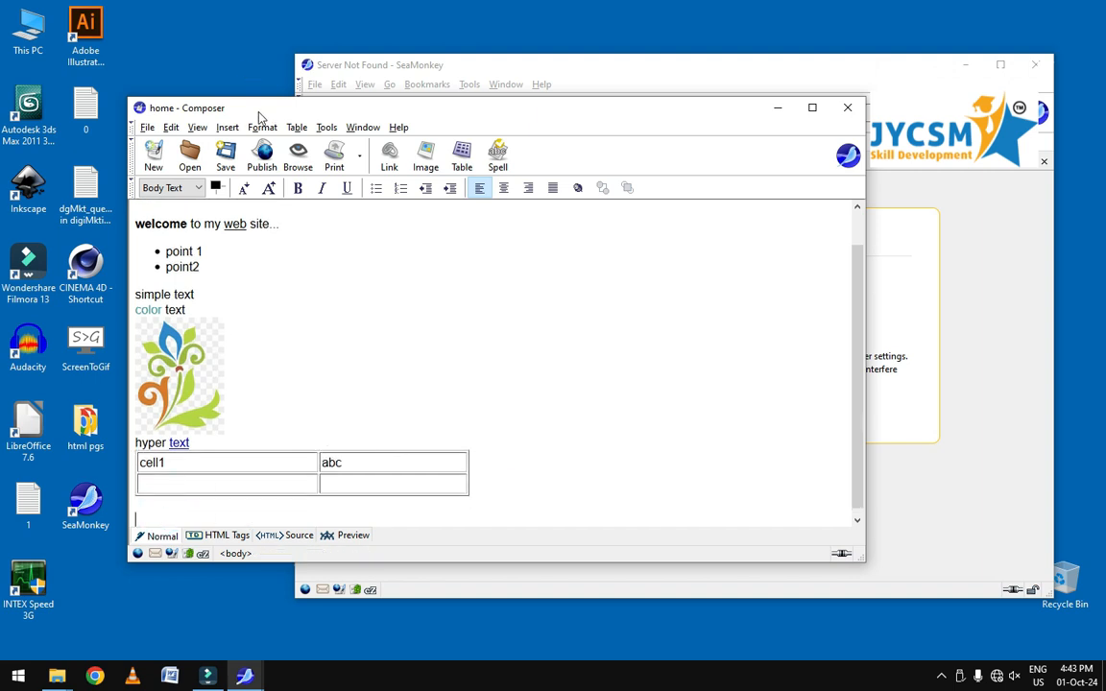
click(227, 127)
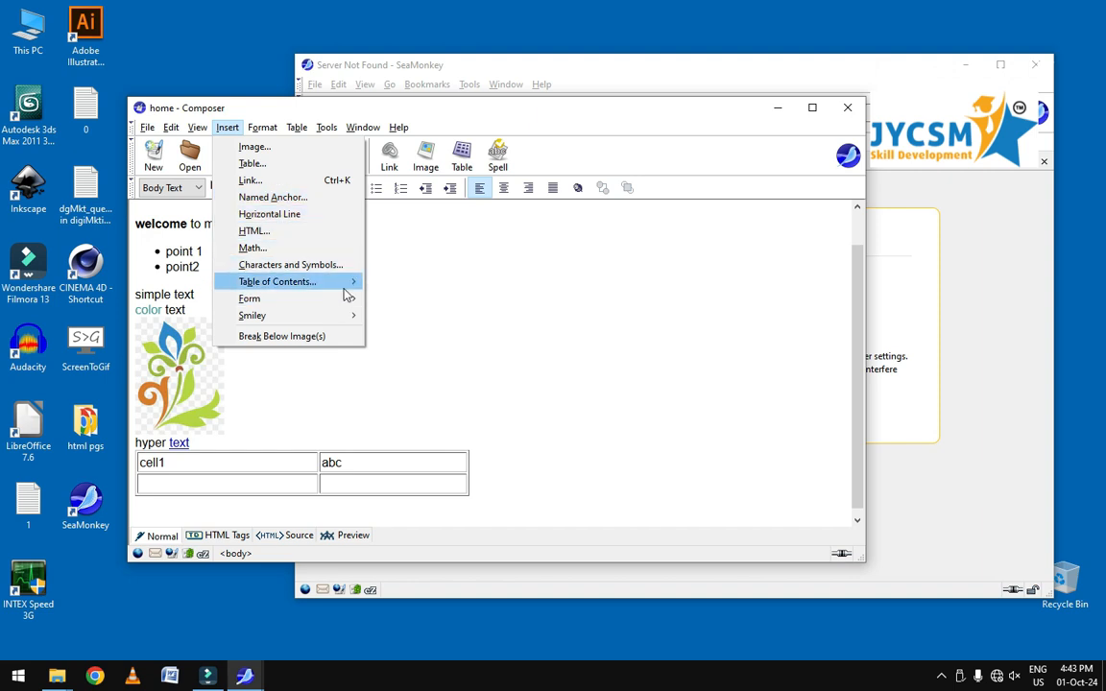
mouse_move(338, 299)
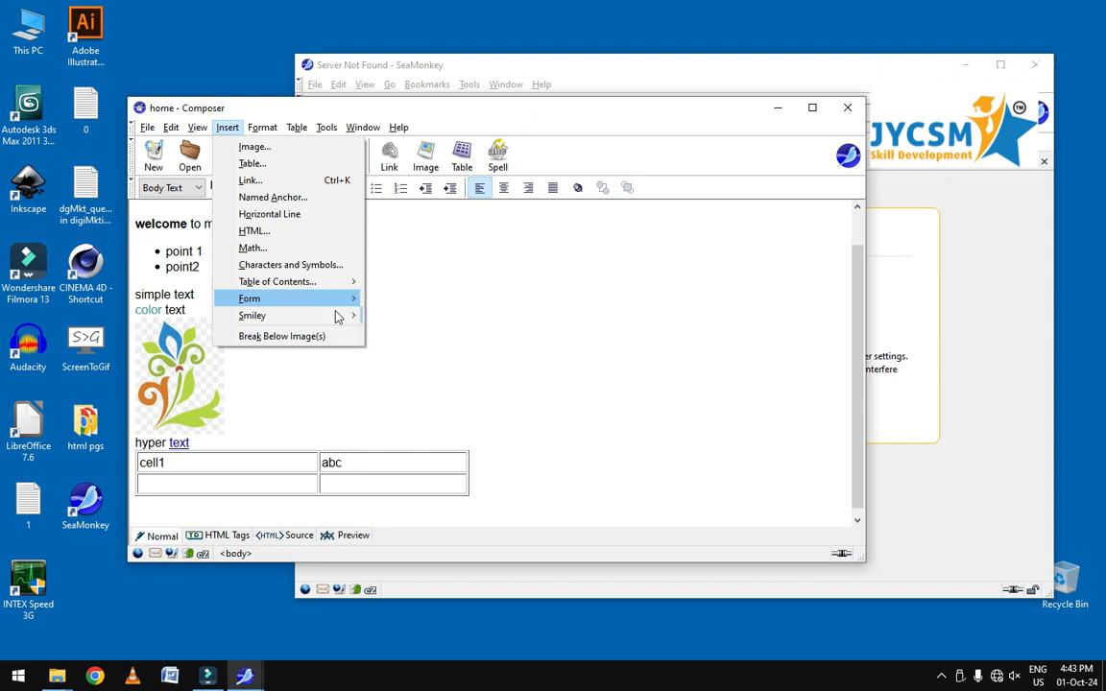
click(506, 273)
click(501, 272)
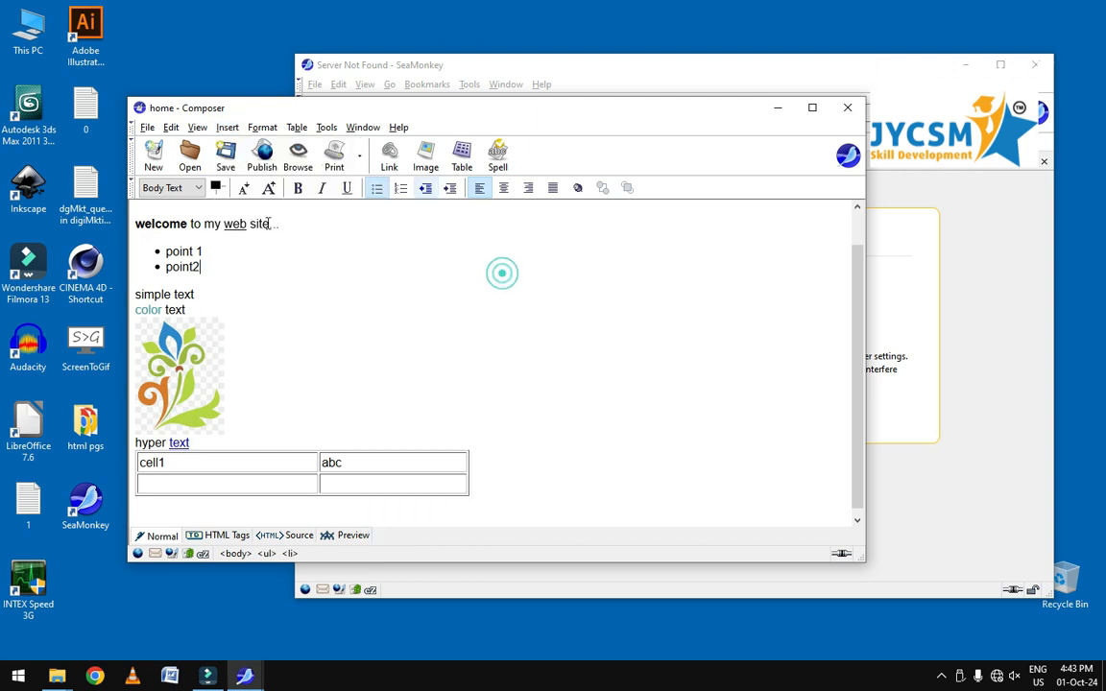
Save the page as an HTML file named home in the Desktop's html pgs folder.
click(226, 157)
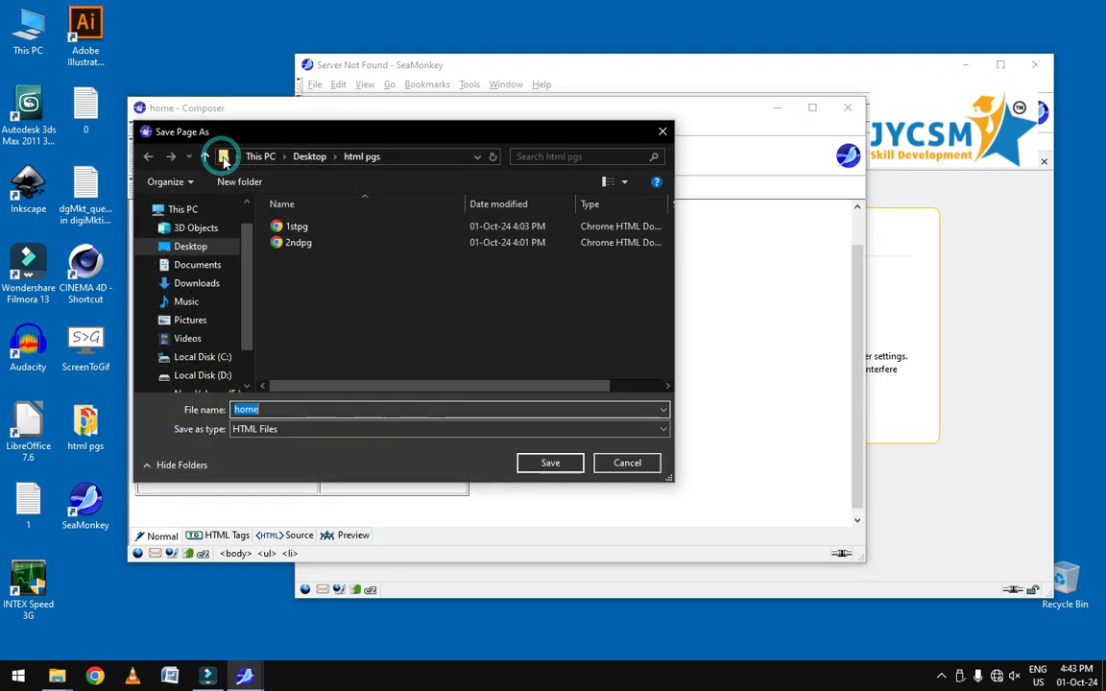
click(282, 409)
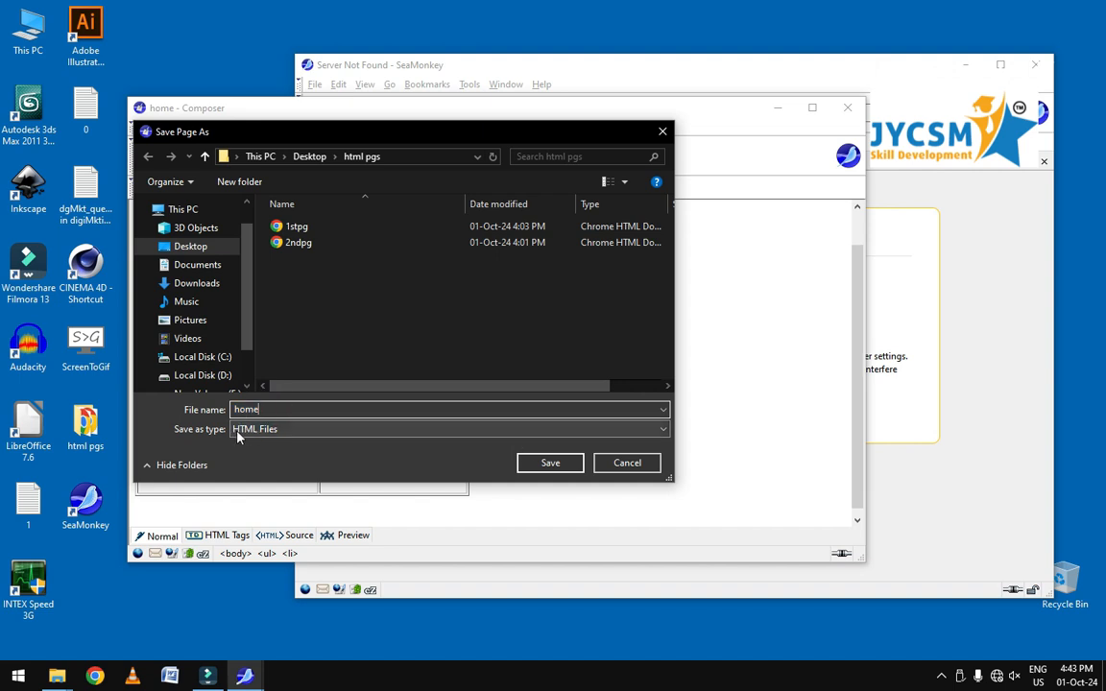
click(548, 463)
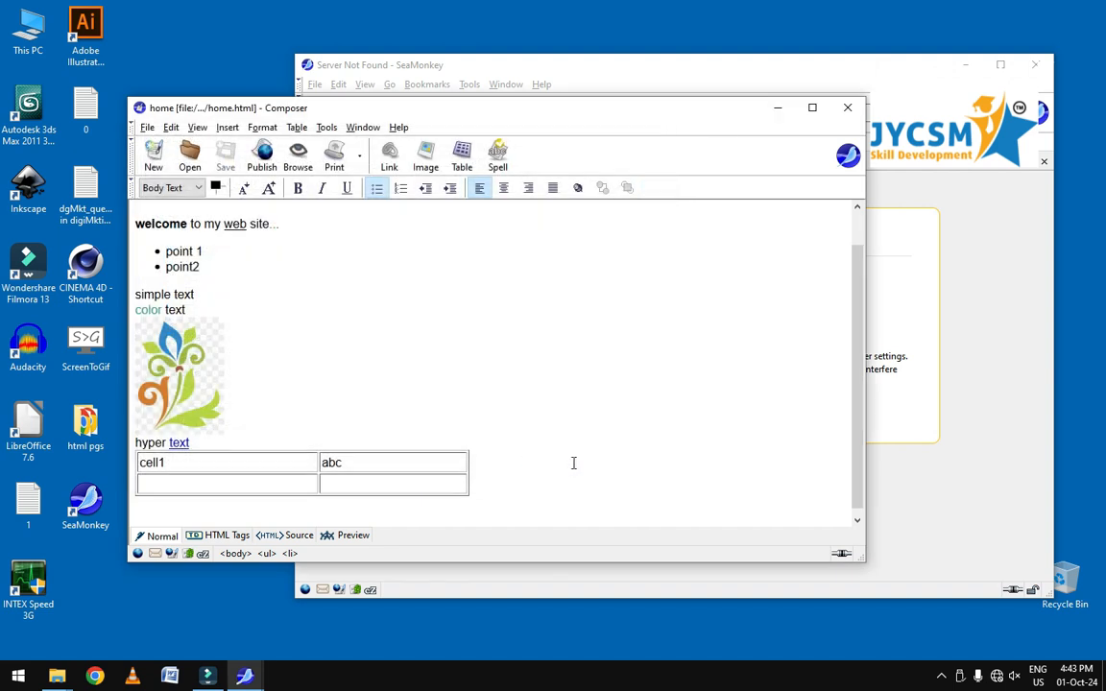
Examine the HTML source of the saved home page and view its preview.
click(273, 535)
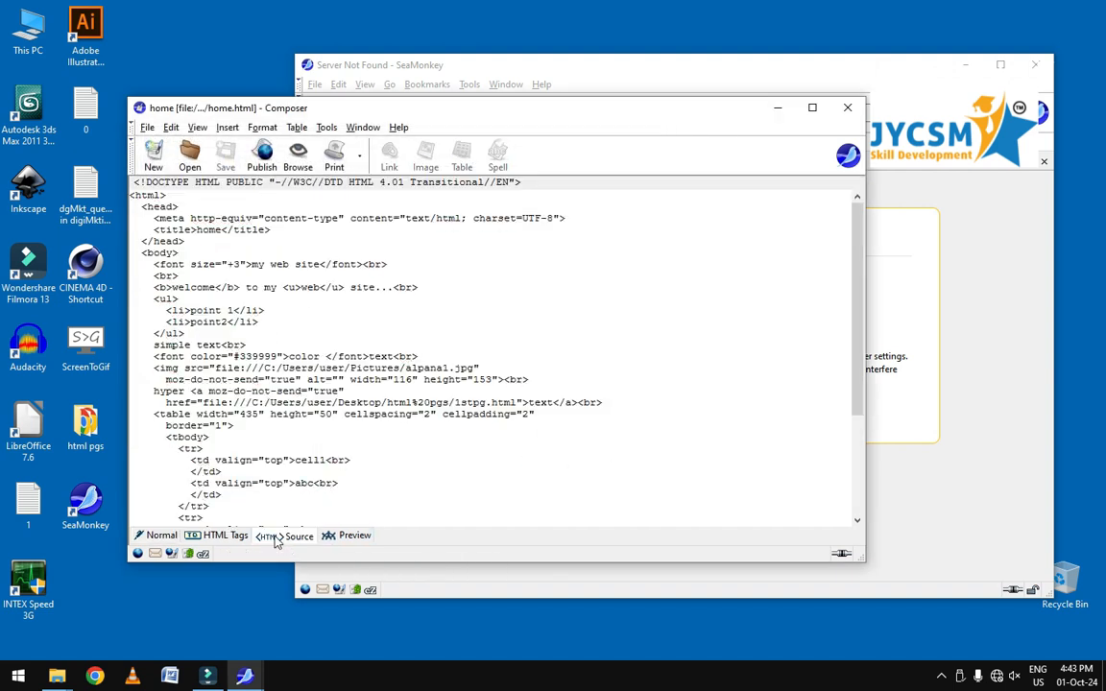
scroll(275, 312, down, 4)
scroll(307, 384, up, 4)
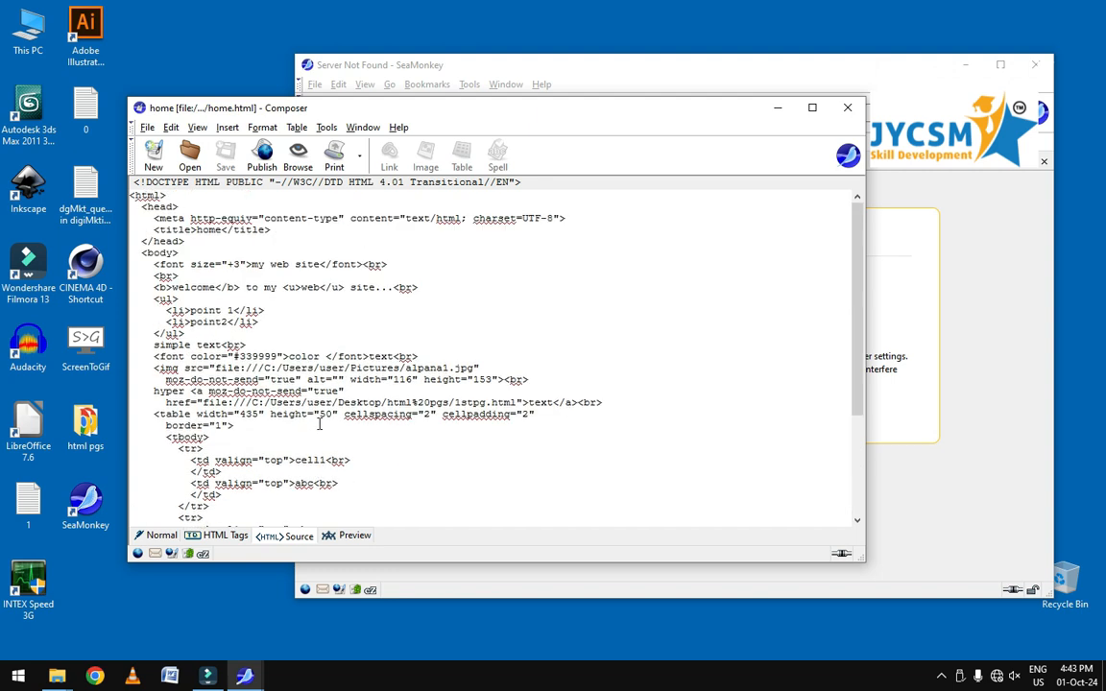
click(338, 537)
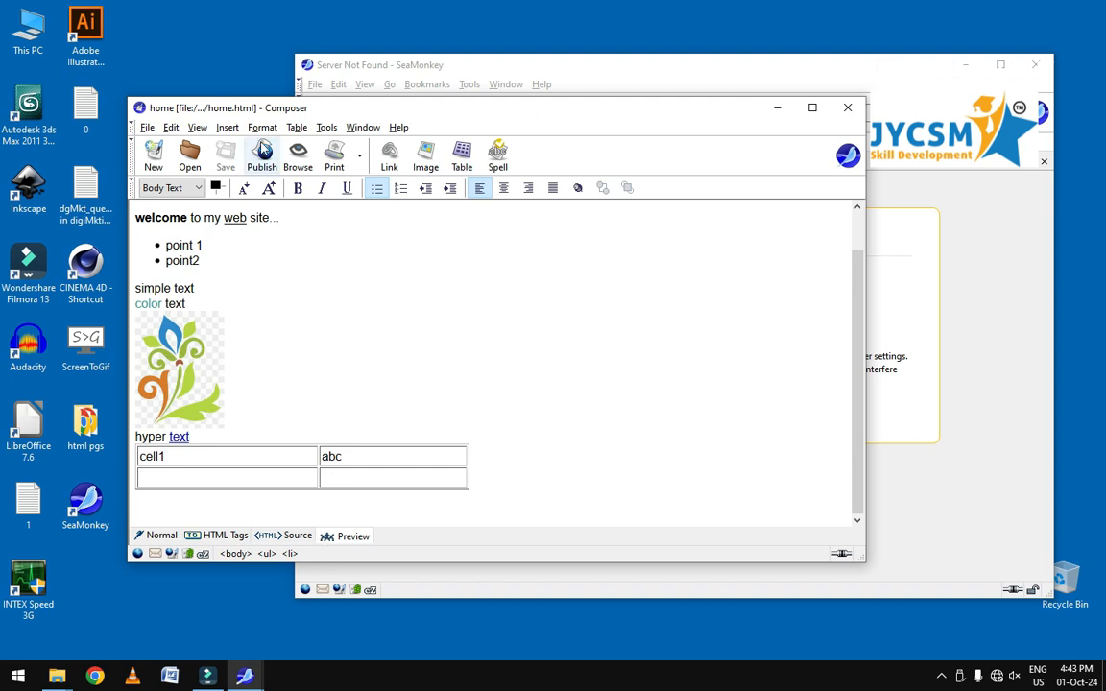
Close the Composer window and open home.html from the Desktop's html pgs folder in the SeaMonkey browser.
click(848, 108)
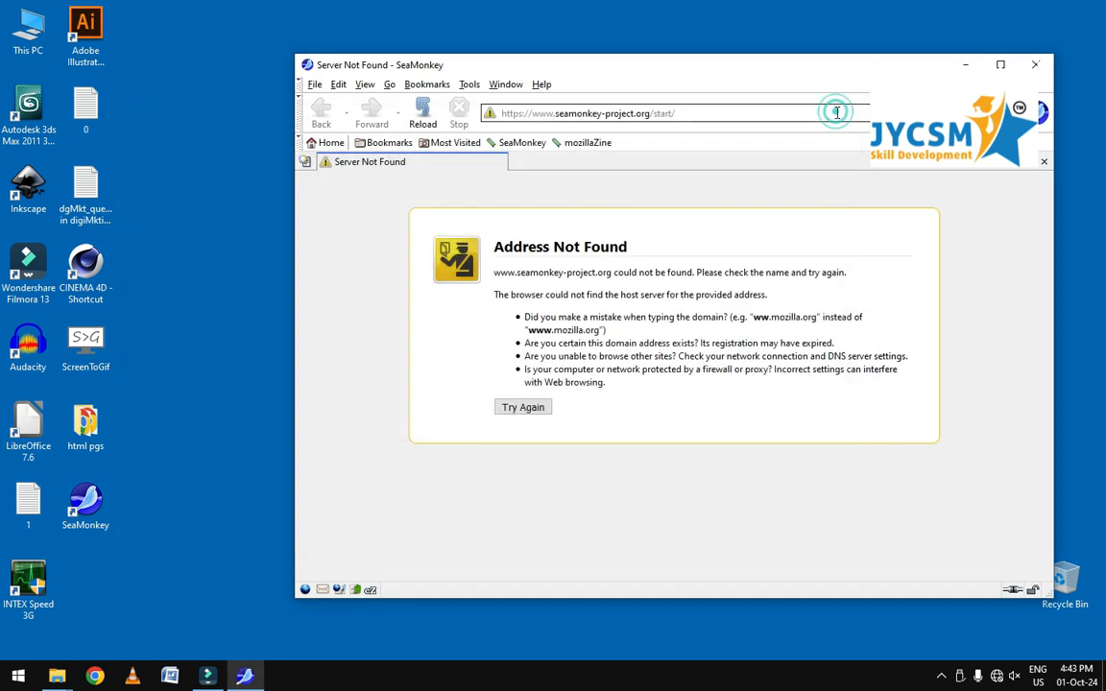
click(315, 85)
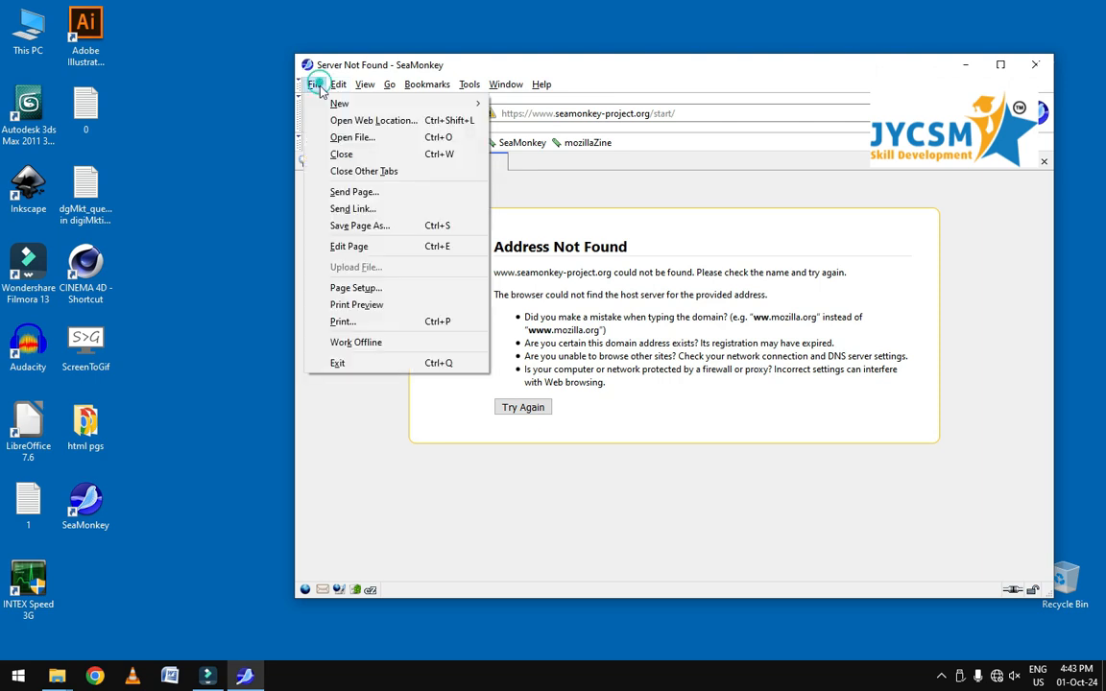
click(355, 137)
click(480, 217)
double_click(483, 218)
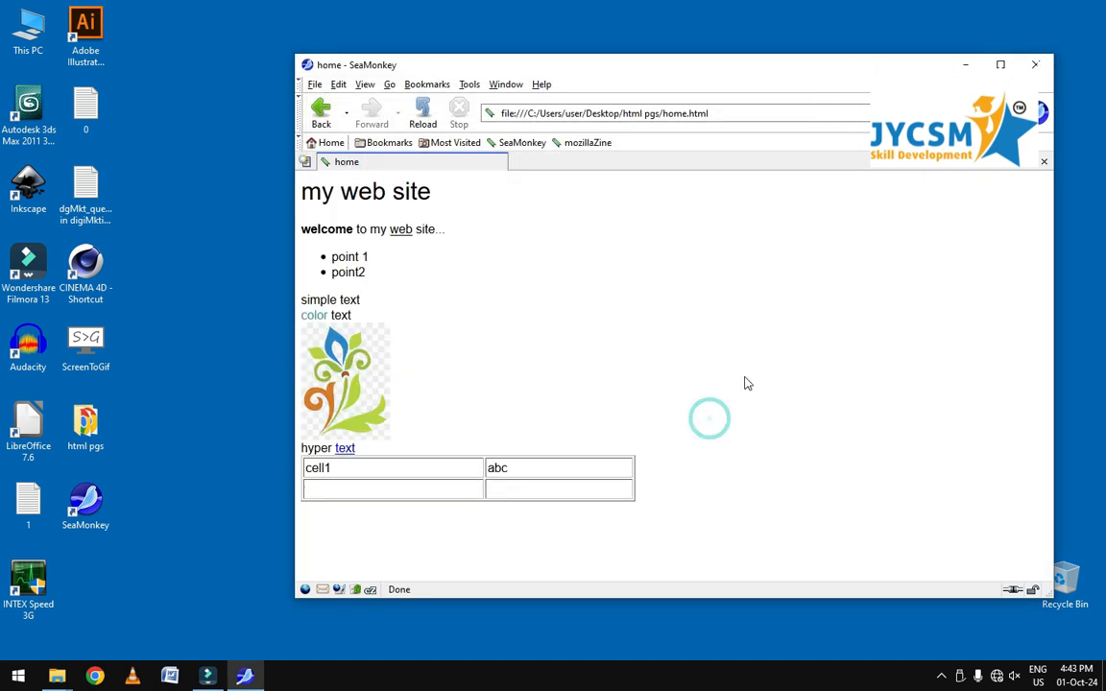
Test the "text" hyperlink to the 1stpg page and return to the home page.
click(341, 449)
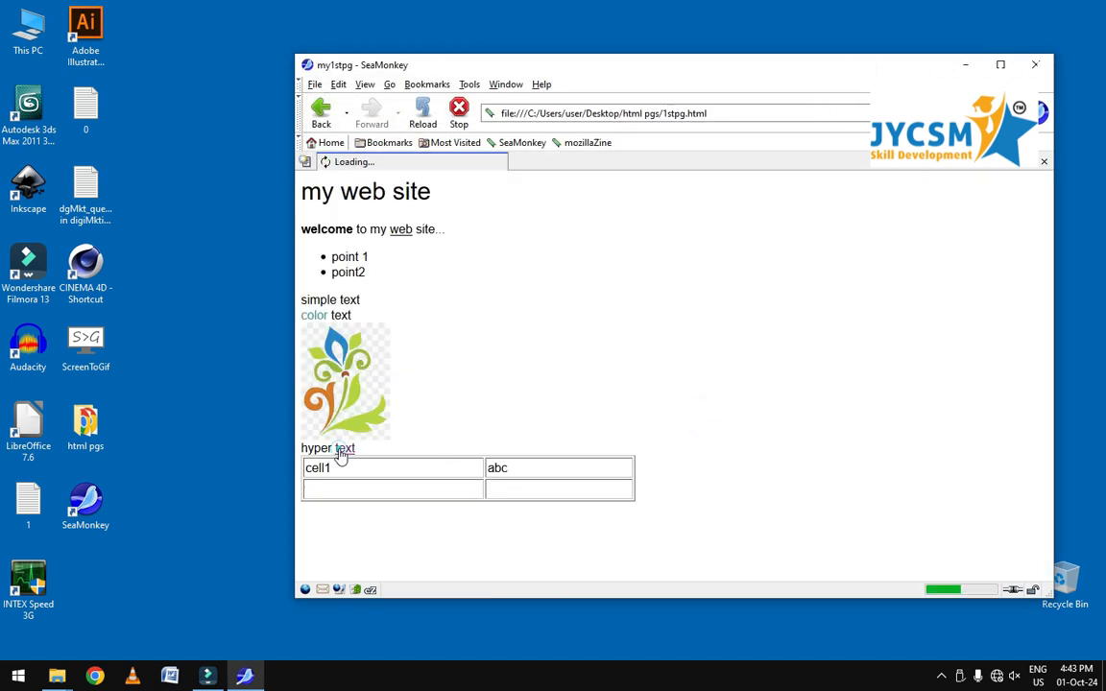
click(314, 114)
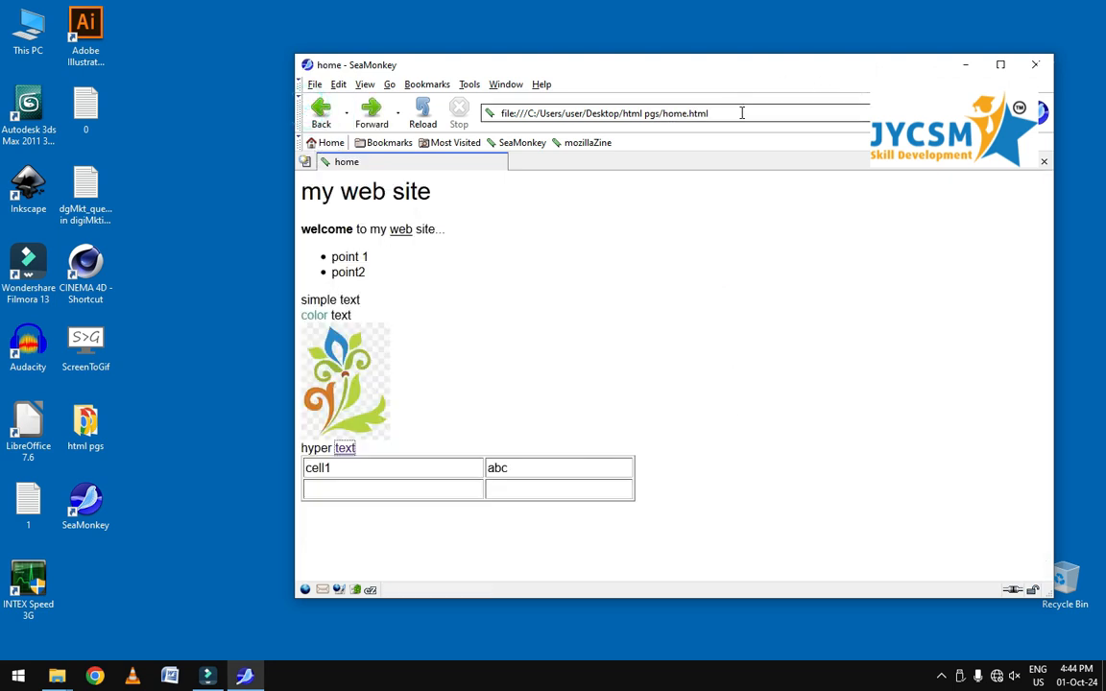
Shift the browser window slightly and close it.
drag(723, 79, 708, 79)
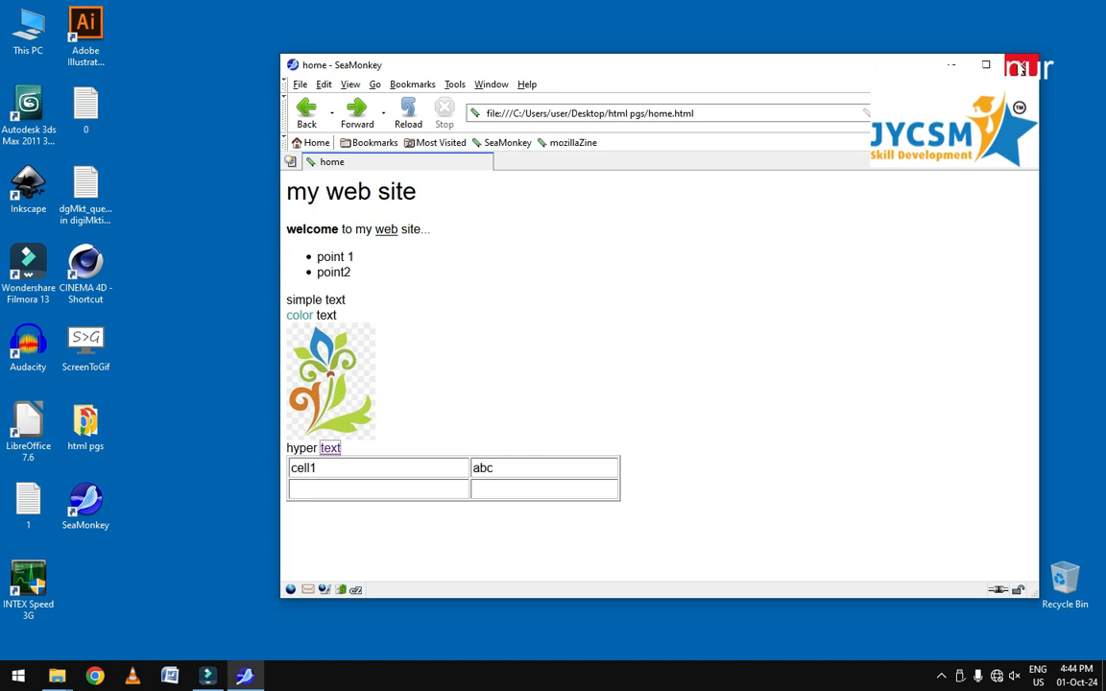
click(1021, 66)
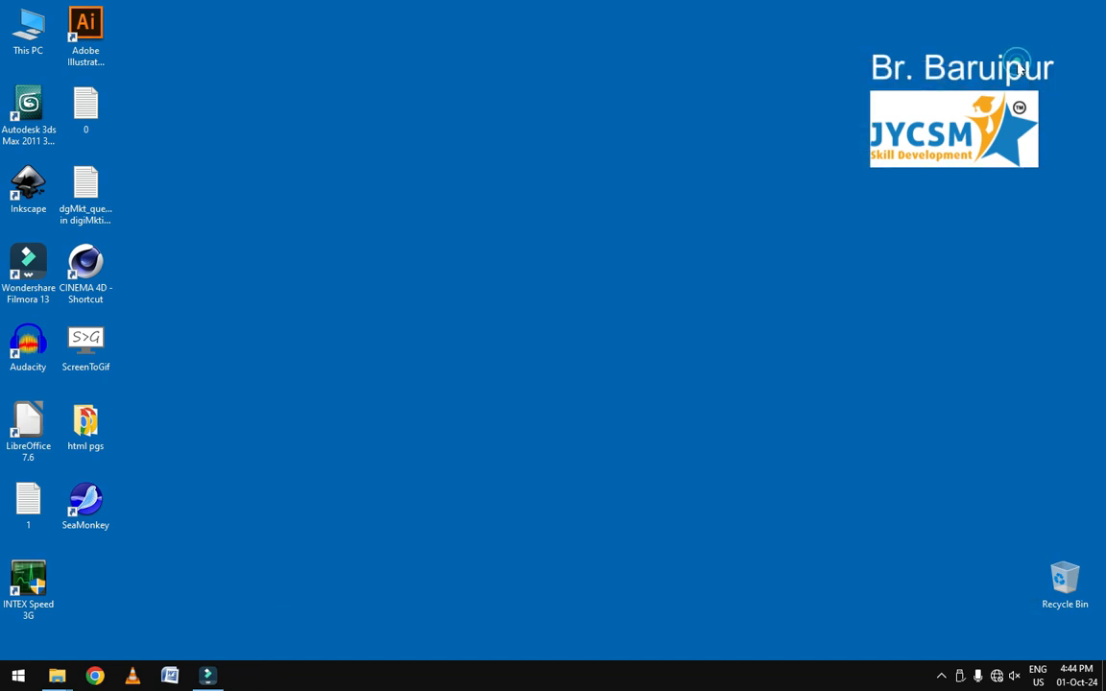